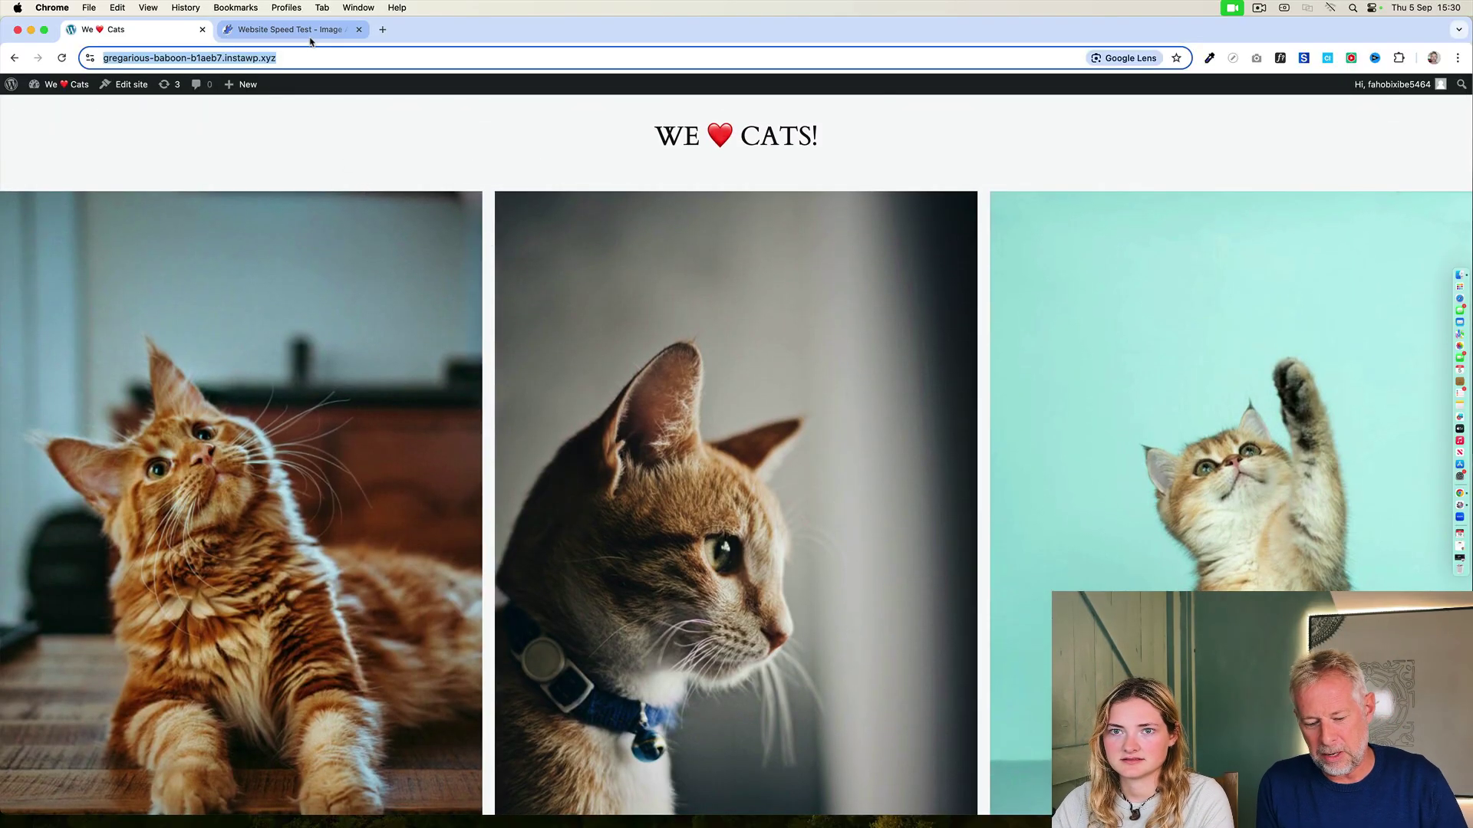
- Paste the cat site's address into Optimole's Website Speed Test and run Check my site
{"action": "left_click", "coordinate": [281, 59]}
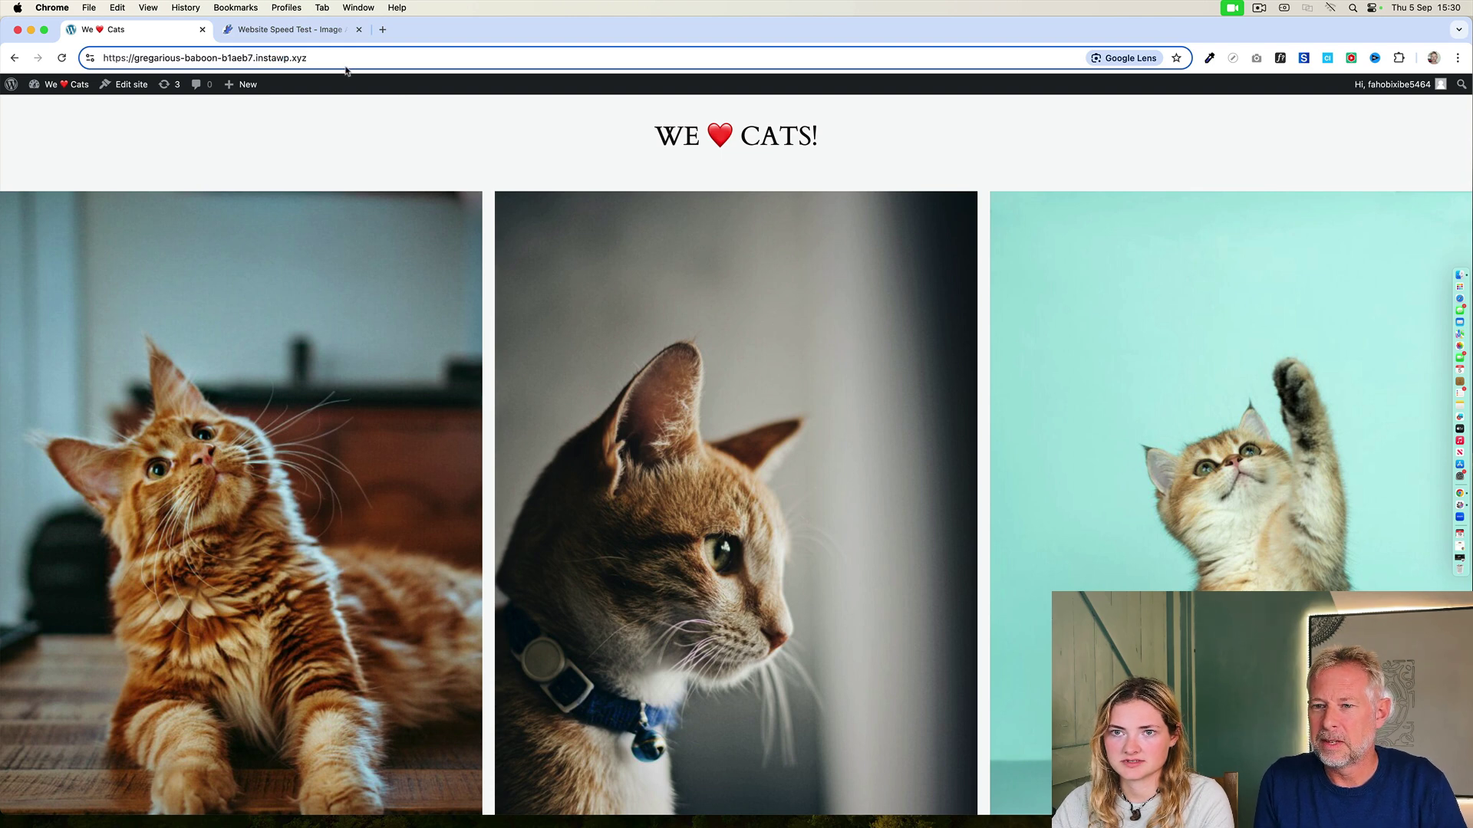
{"action": "left_click", "coordinate": [298, 34]}
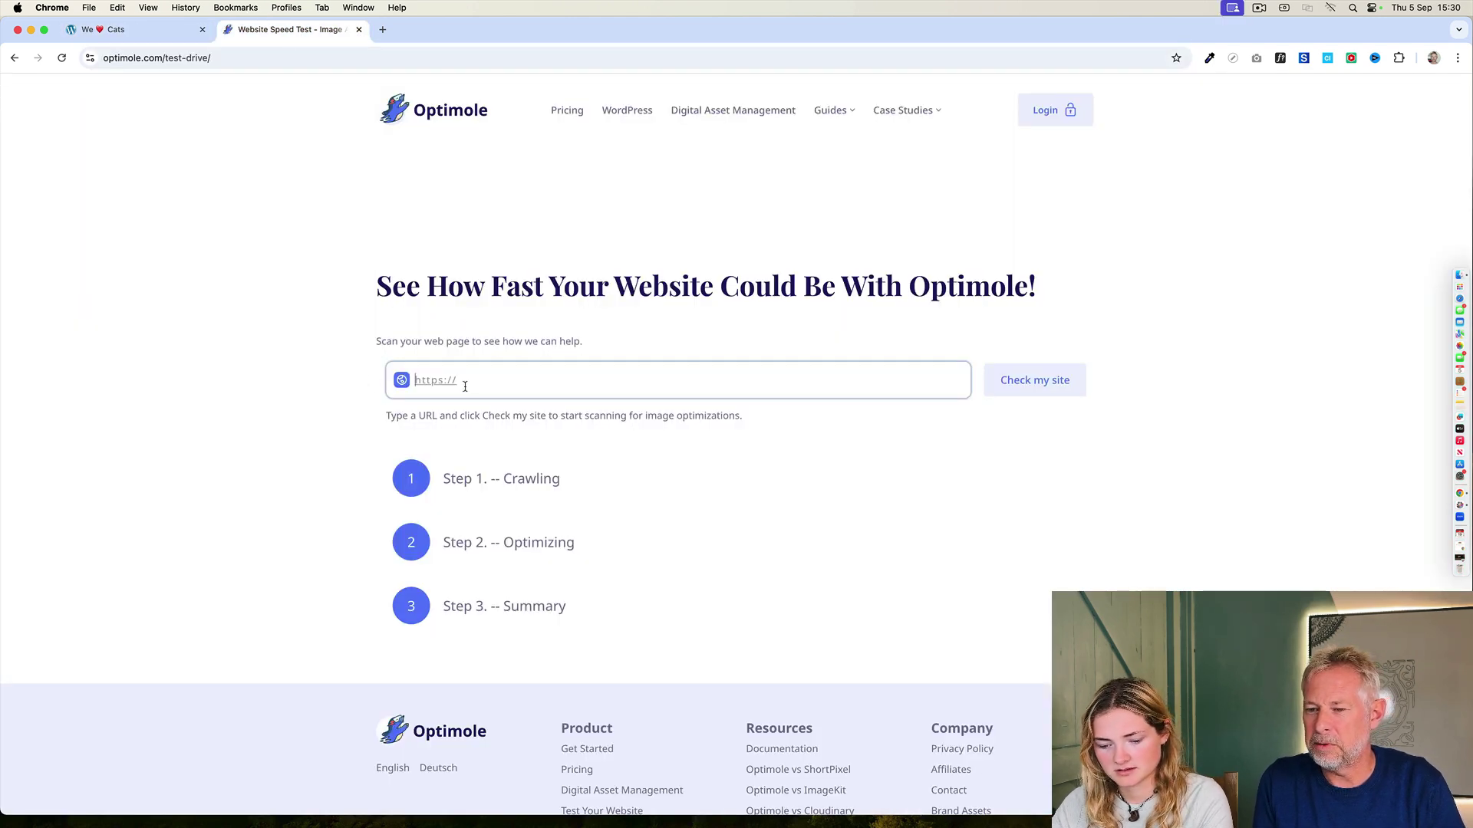
{"action": "type", "text": "https://gregarious-baboon-b1aeb7.instawp.xyz/"}
{"action": "left_click", "coordinate": [1081, 386]}
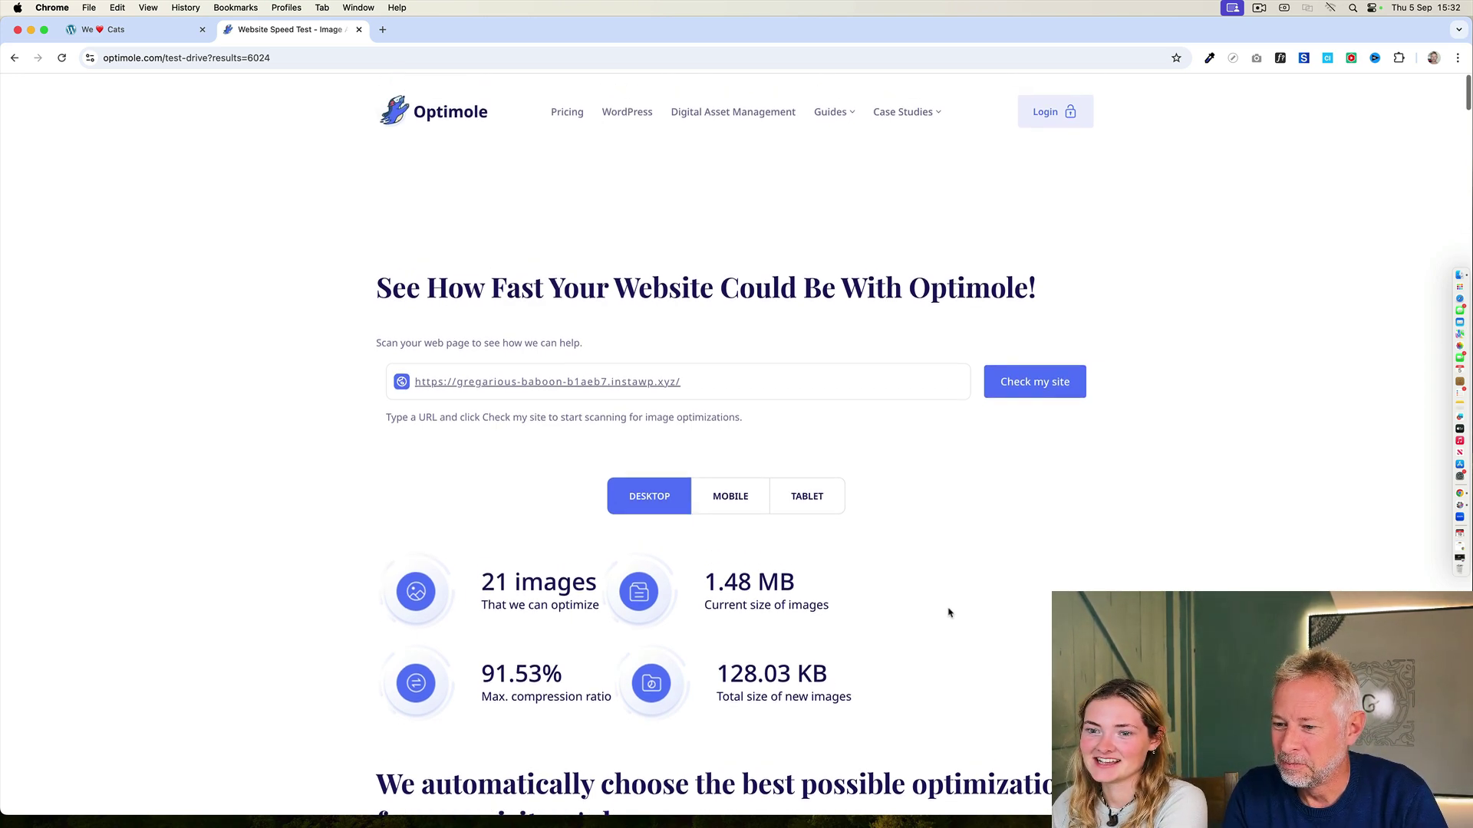
{"action": "scroll", "coordinate": [949, 612], "scroll_direction": "down", "scroll_amount": 5}
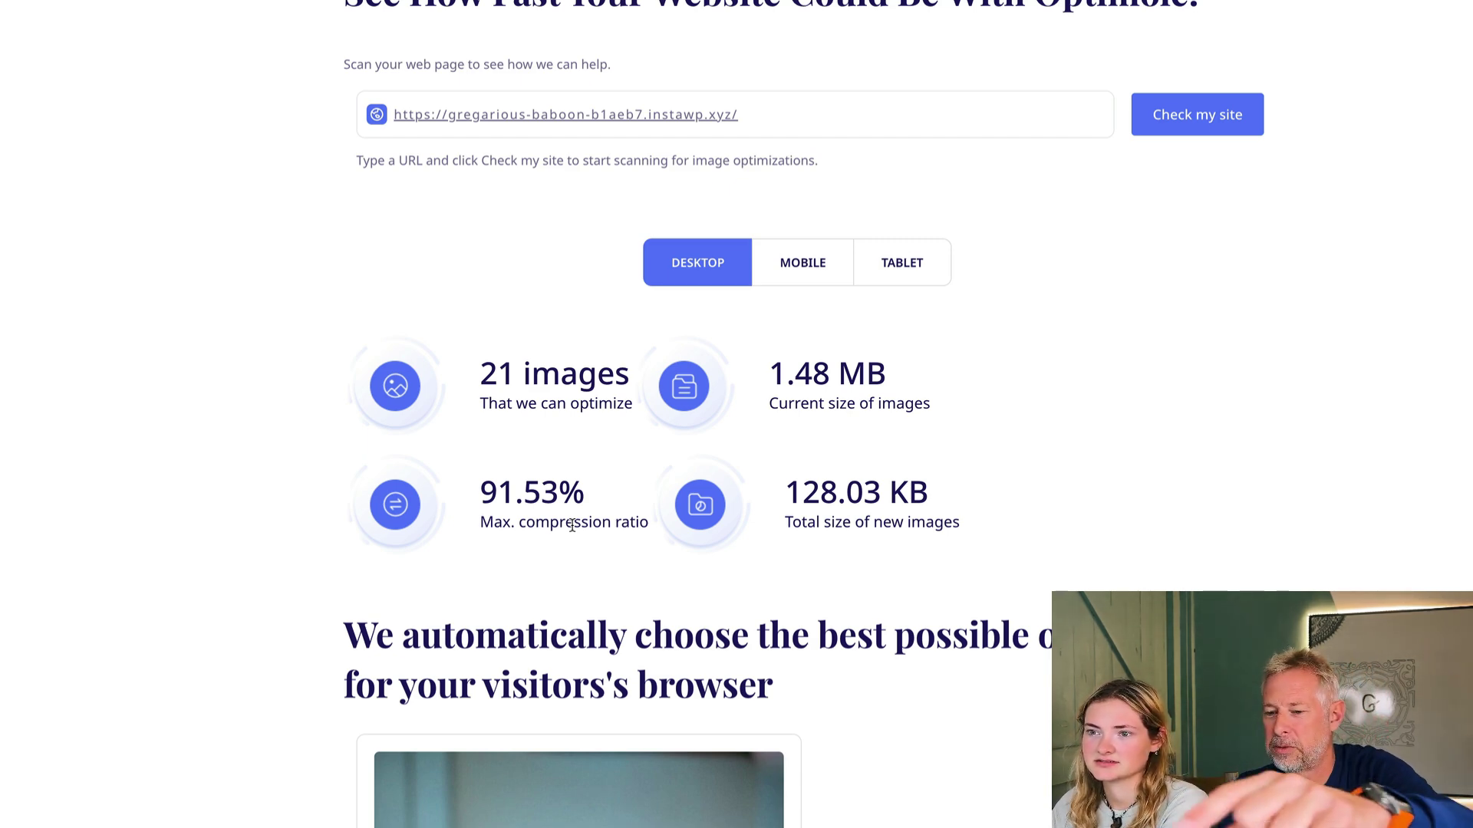
{"action": "scroll", "coordinate": [573, 526], "scroll_direction": "down", "scroll_amount": 5}
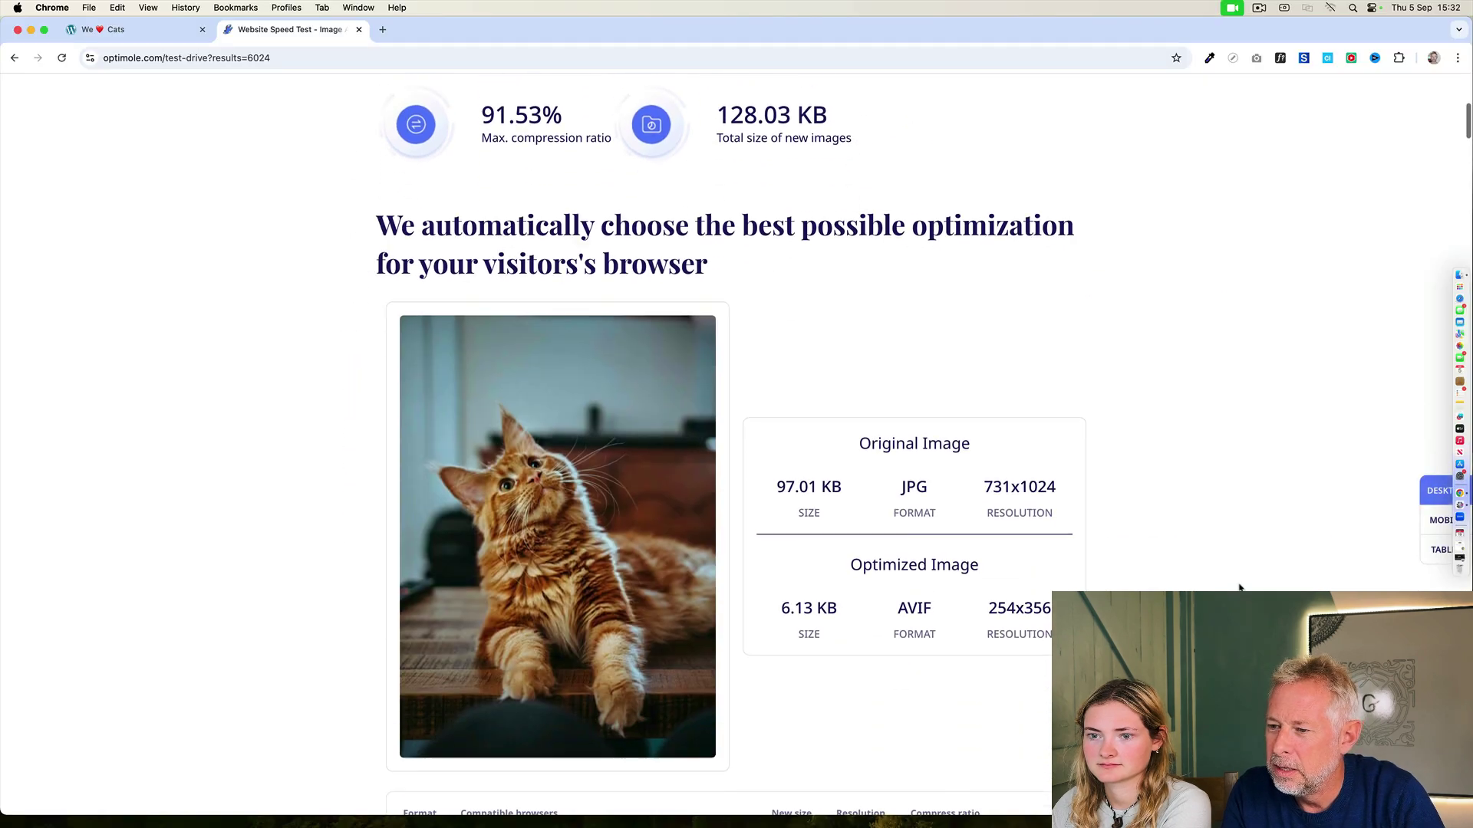
{"action": "scroll", "coordinate": [1238, 588], "scroll_direction": "down", "scroll_amount": 1}
{"action": "scroll", "coordinate": [1238, 587], "scroll_direction": "down", "scroll_amount": 1}
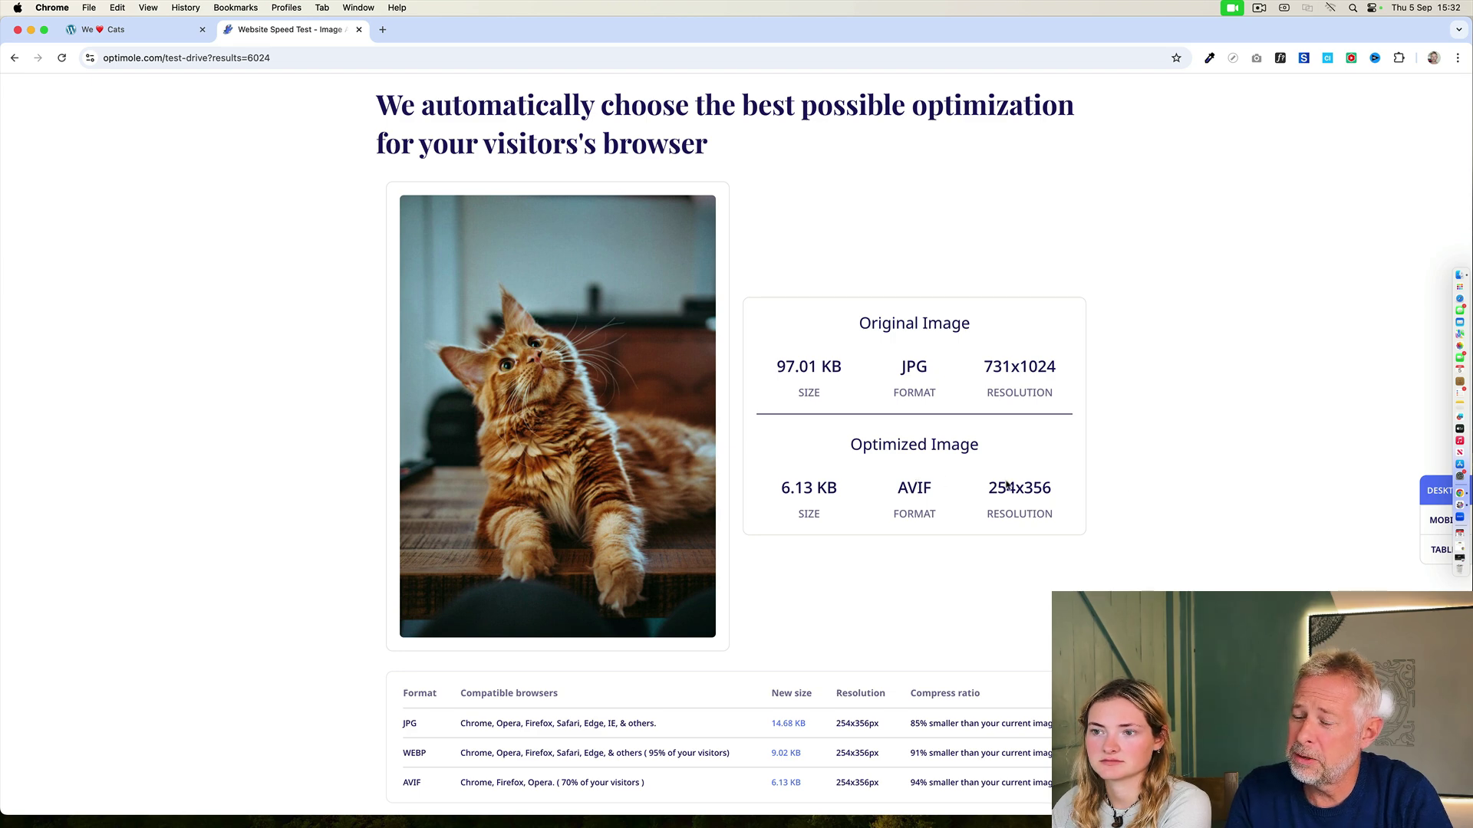
{"action": "scroll", "coordinate": [1132, 485], "scroll_direction": "down", "scroll_amount": 6}
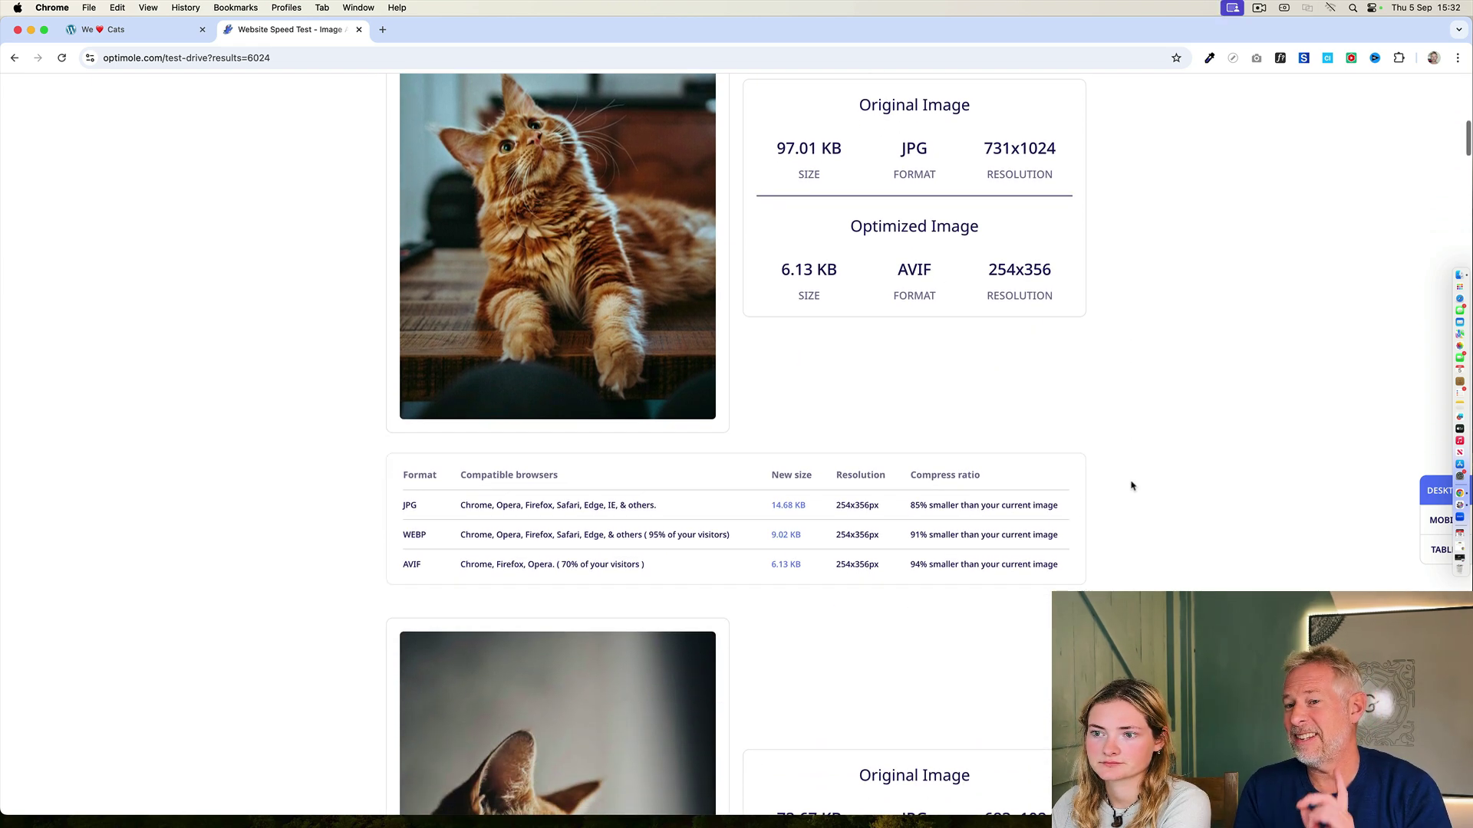
{"action": "scroll", "coordinate": [1131, 485], "scroll_direction": "down", "scroll_amount": 14}
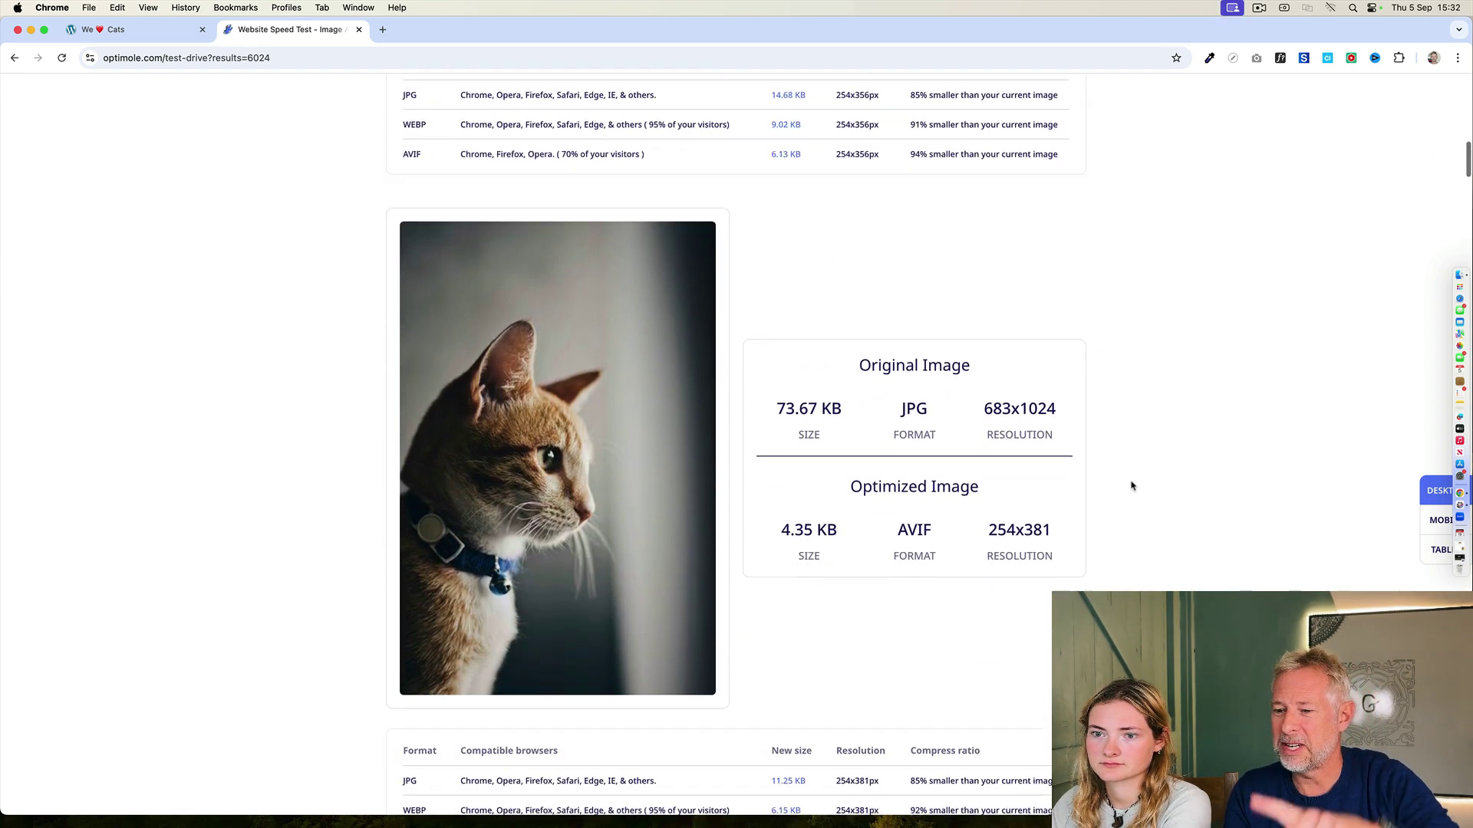
{"action": "scroll", "coordinate": [1132, 485], "scroll_direction": "up", "scroll_amount": 20}
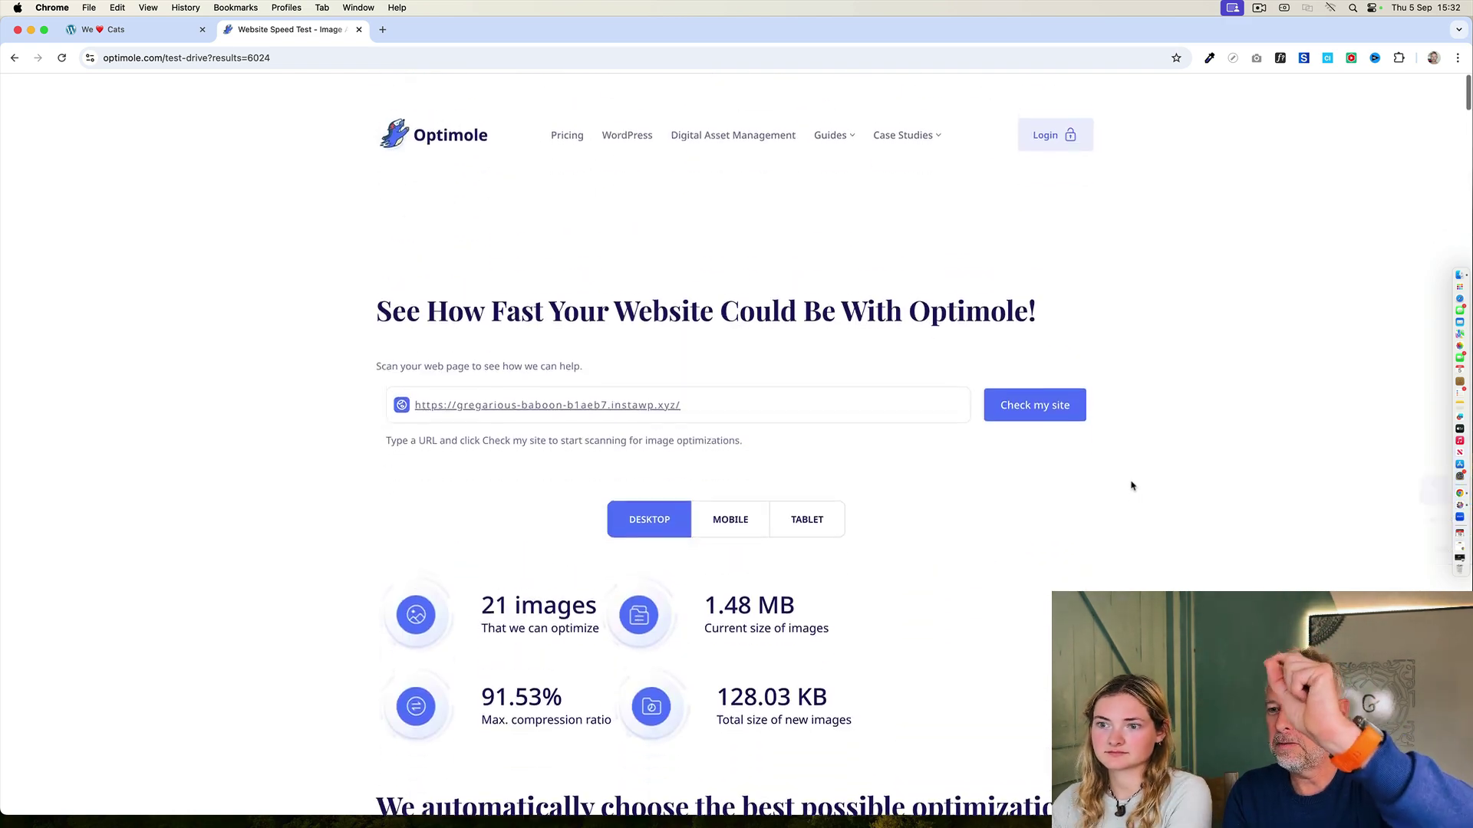
- Return to the cat site's admin Dashboard and go to Plugins > Add New Plugin
{"action": "left_click", "coordinate": [103, 29]}
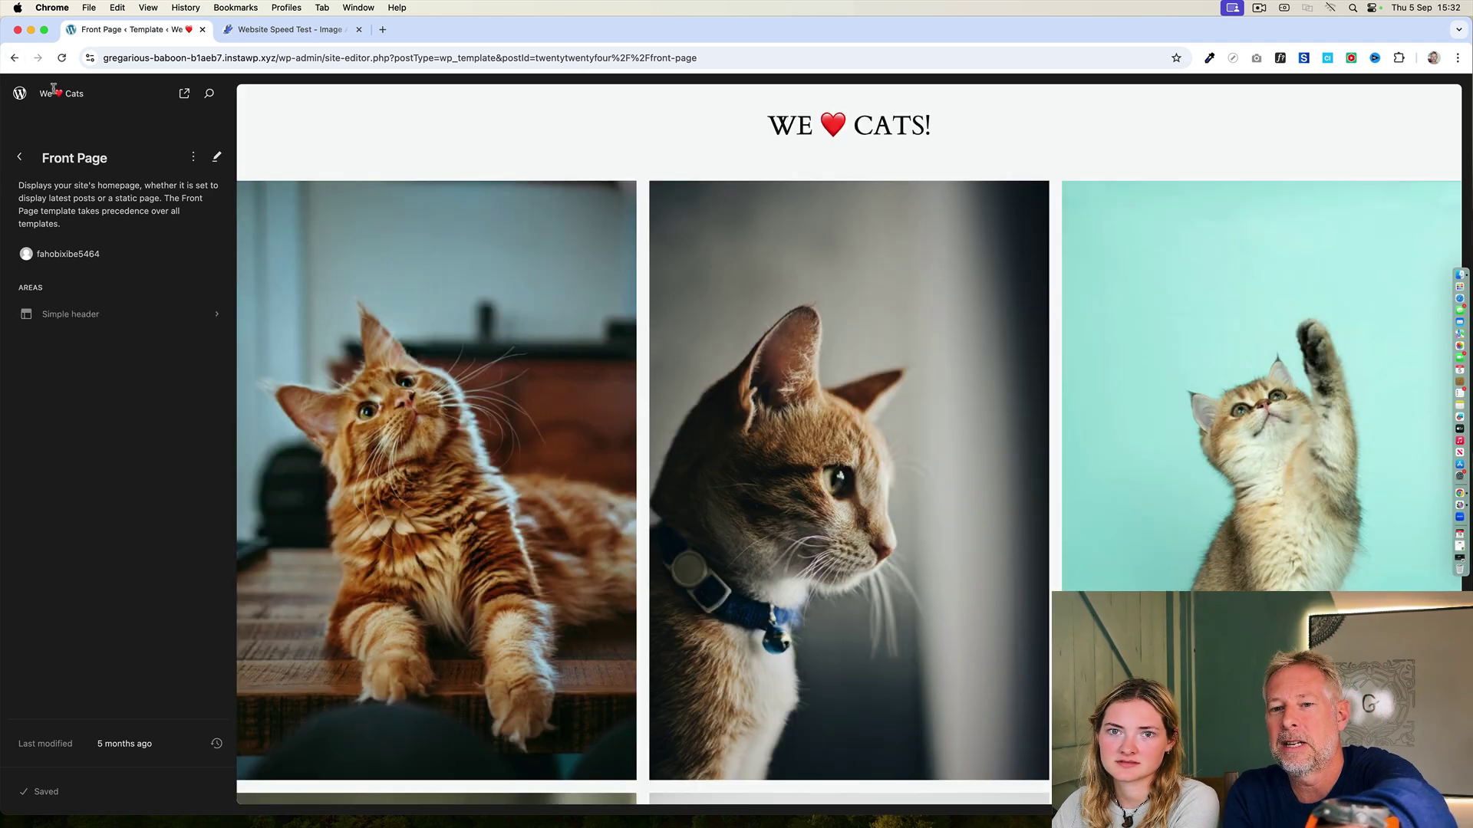
{"action": "left_click", "coordinate": [20, 93]}
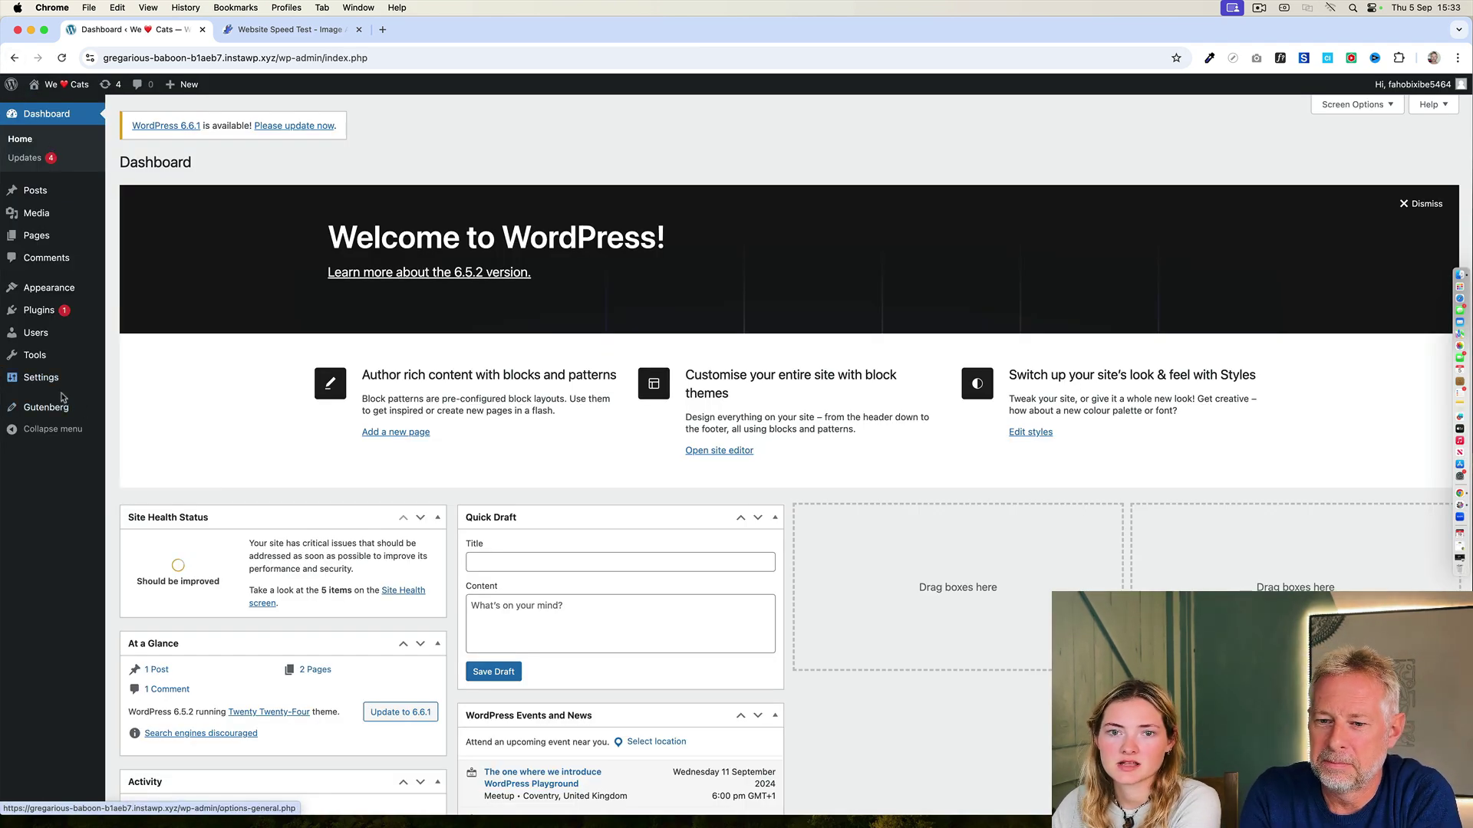
{"action": "left_click", "coordinate": [76, 319]}
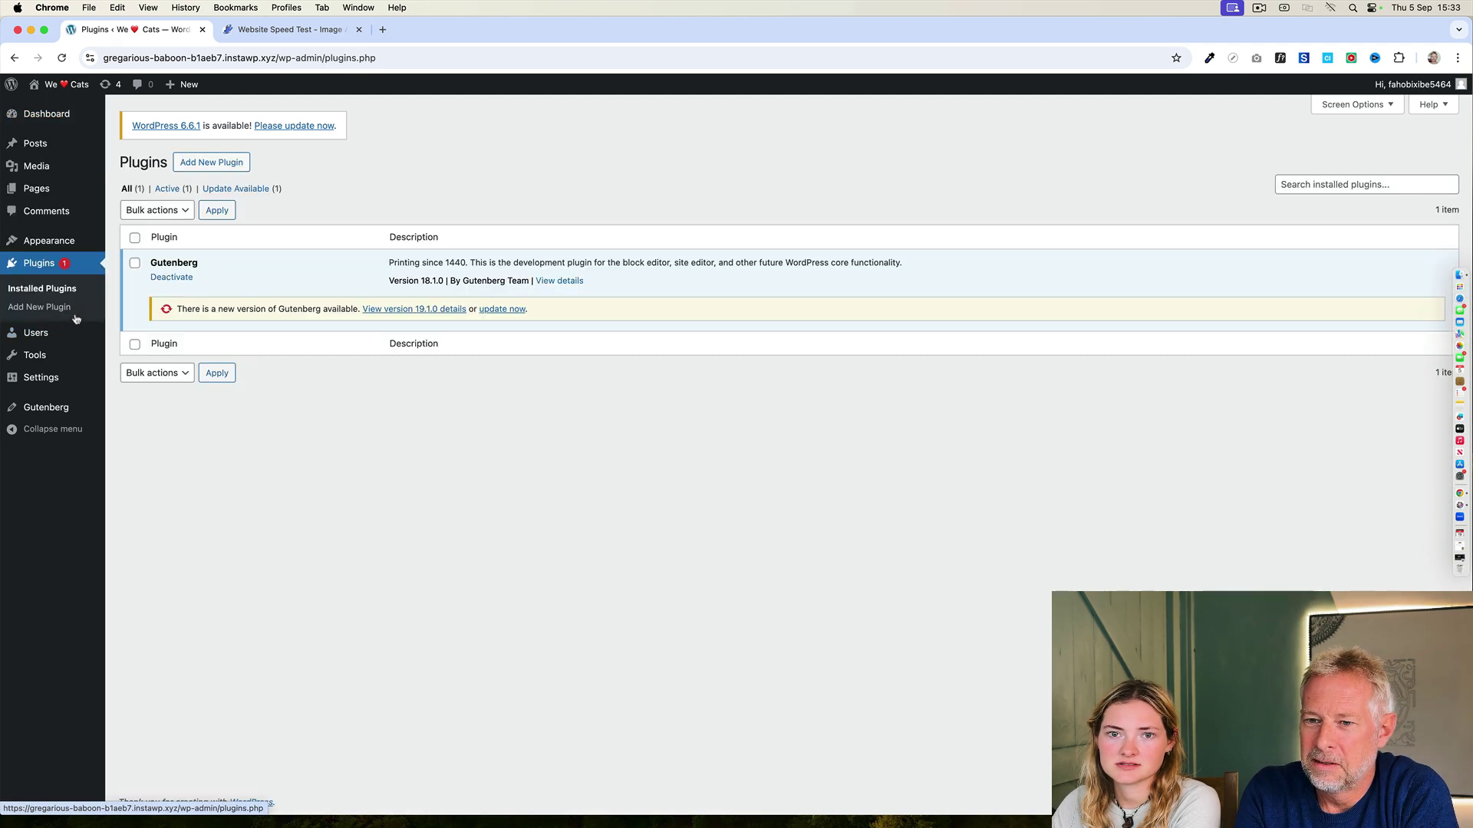
{"action": "left_click", "coordinate": [198, 165]}
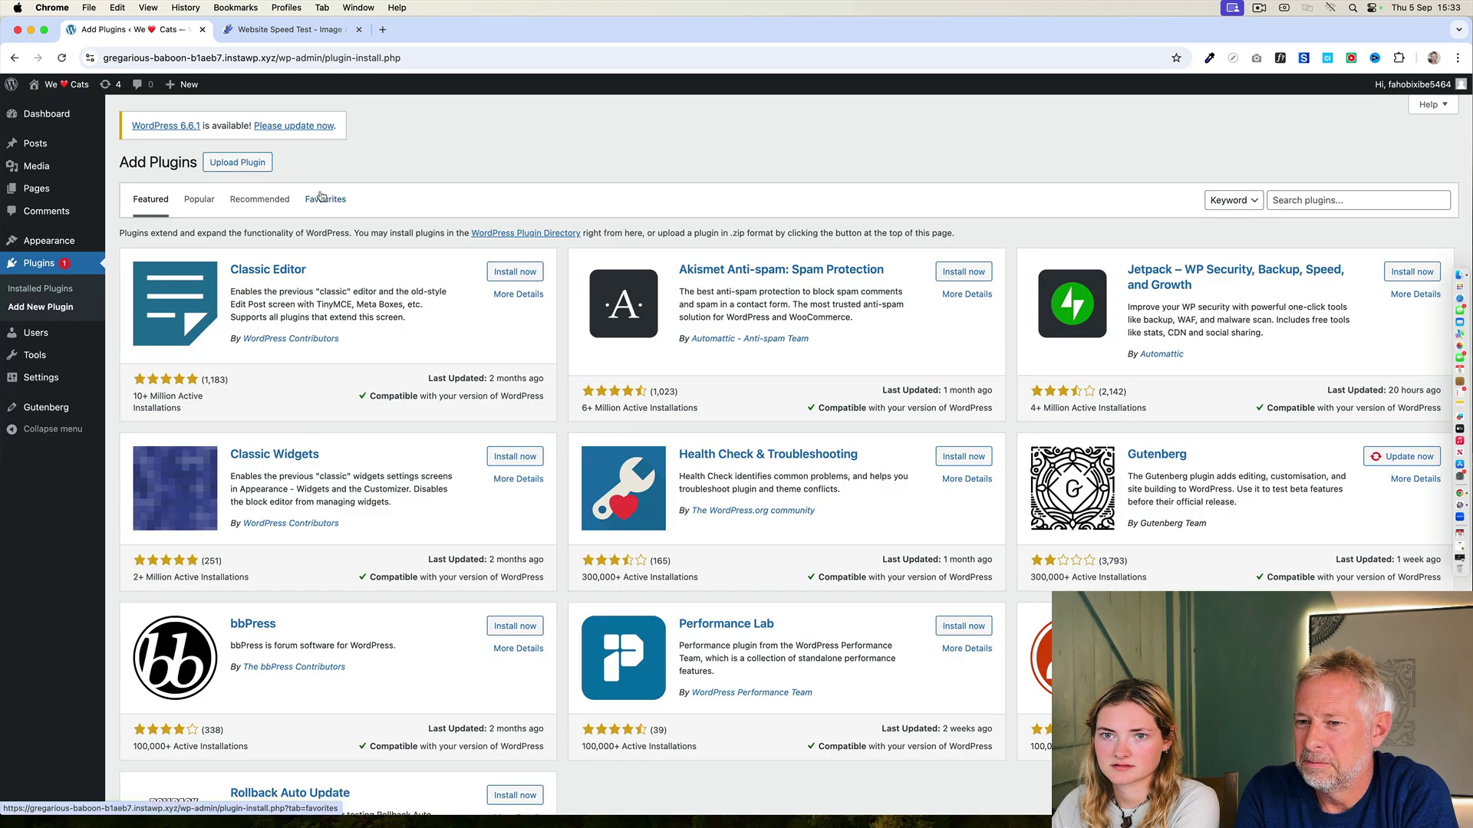
- Search plugins for 'optimole', then install and activate Image Optimization by Optimole
{"action": "left_click", "coordinate": [1342, 192]}
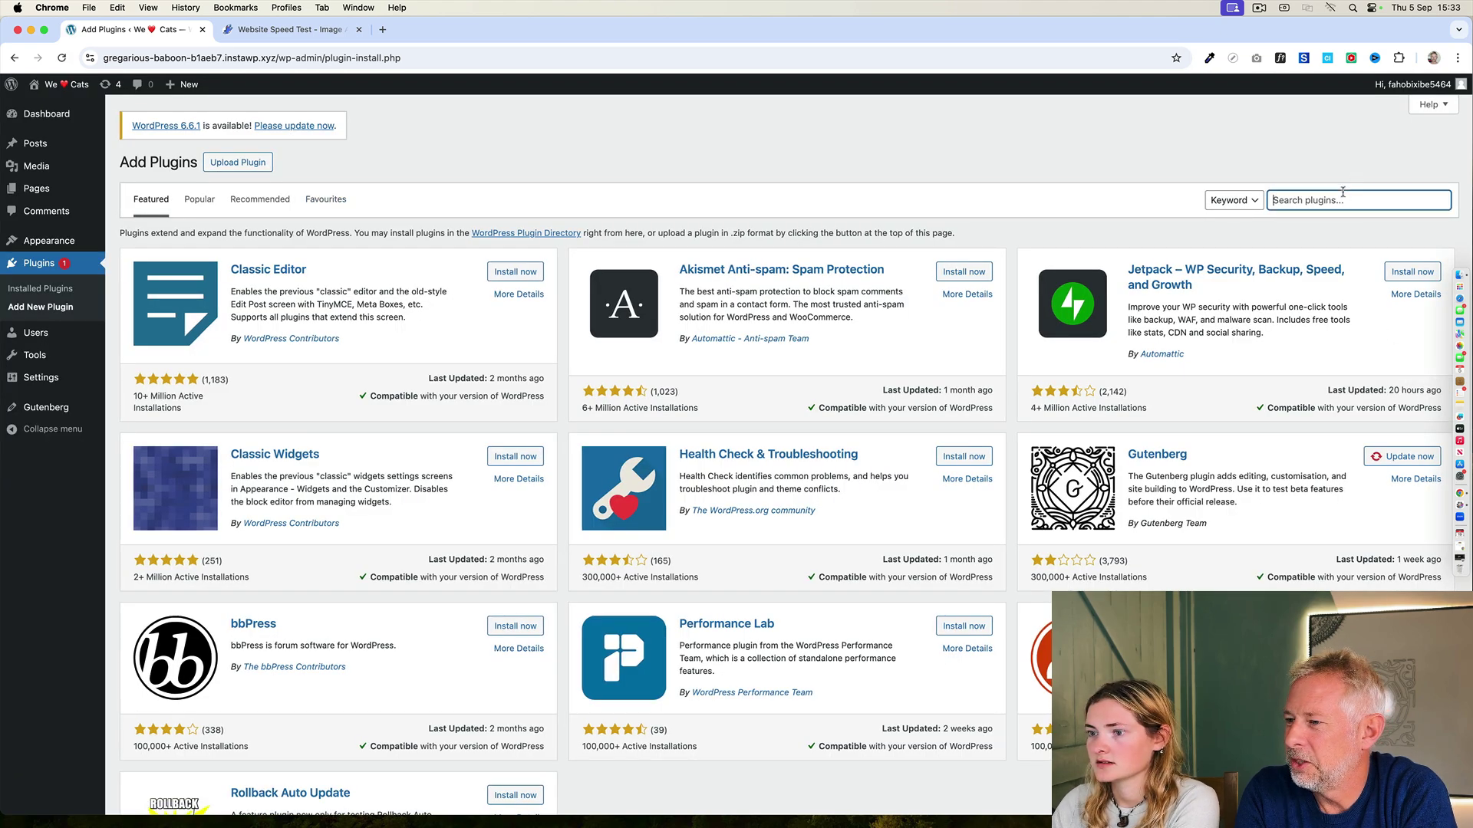
{"action": "type", "text": "o"}
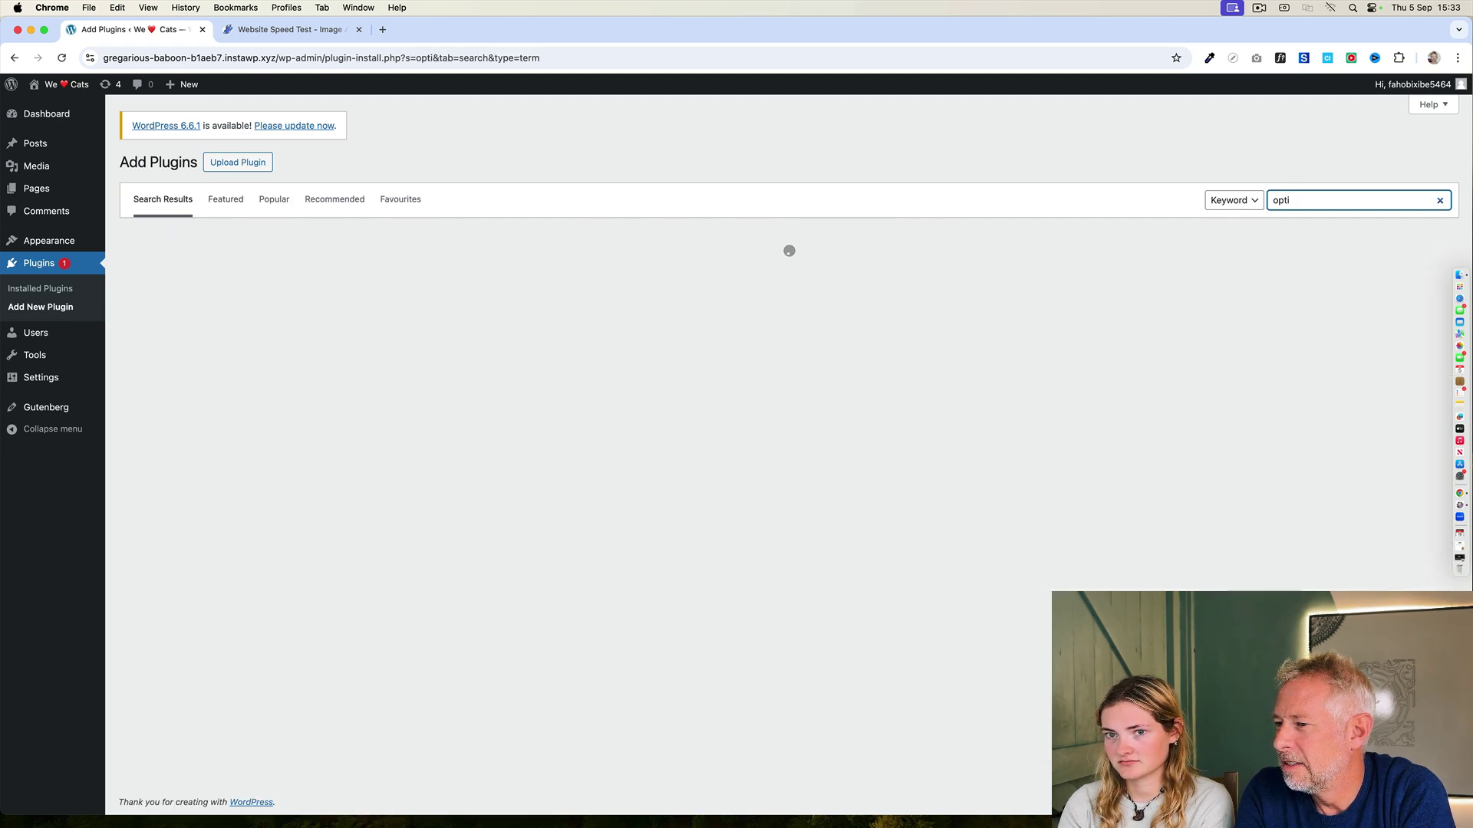
{"action": "type", "text": "ptimole"}
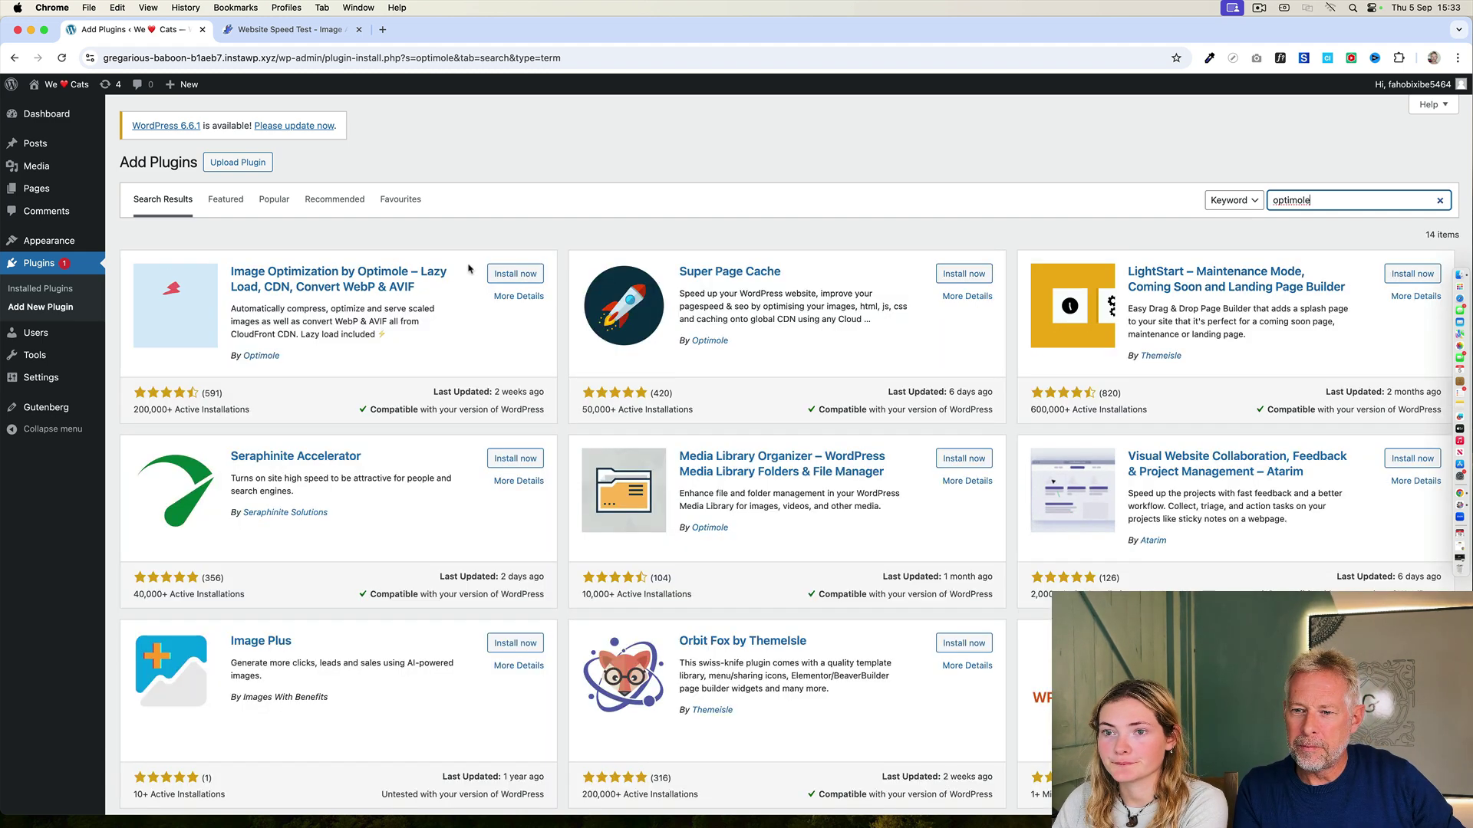
{"action": "left_click", "coordinate": [521, 275]}
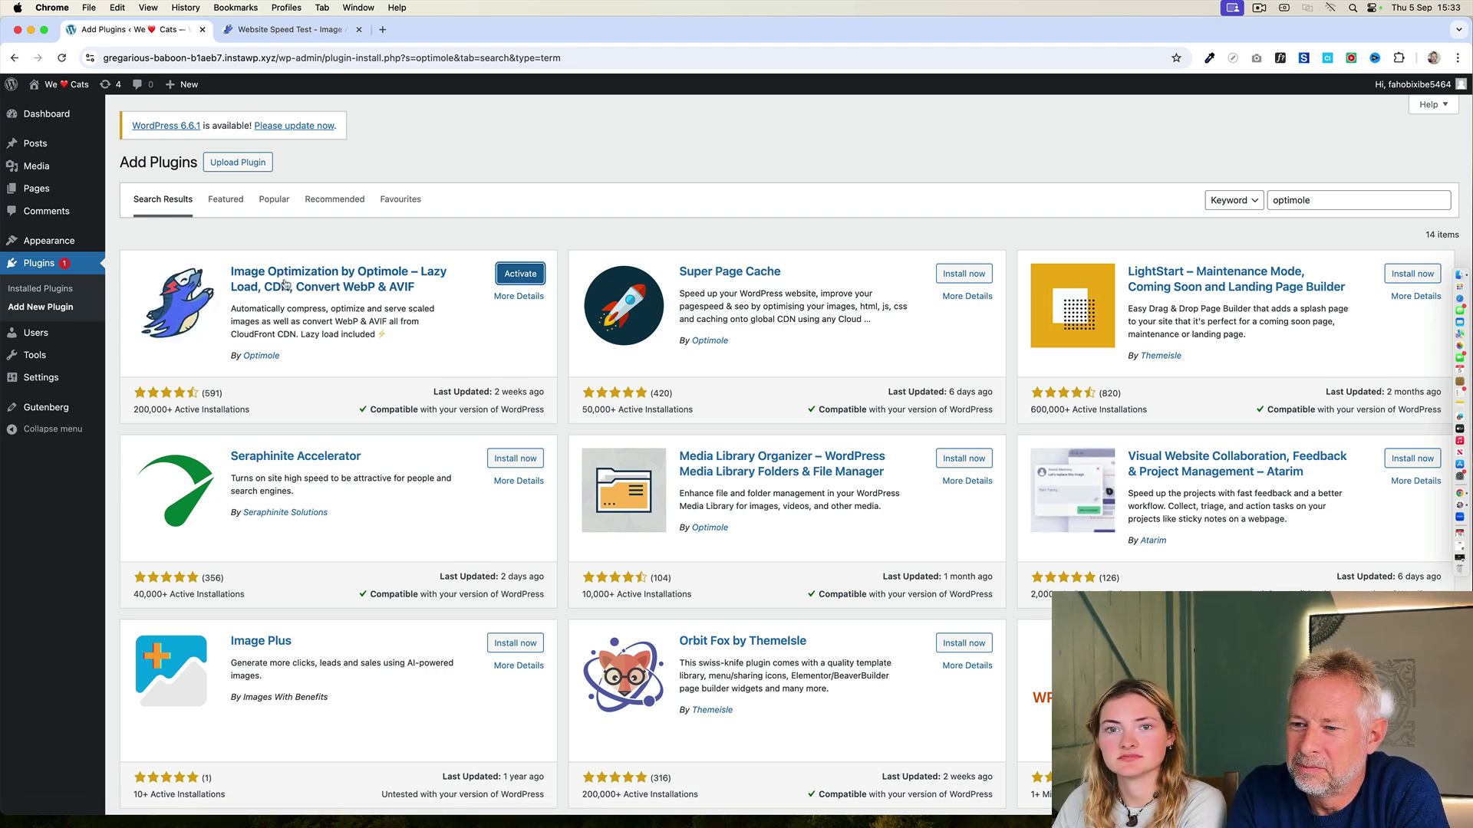
{"action": "left_click", "coordinate": [40, 263]}
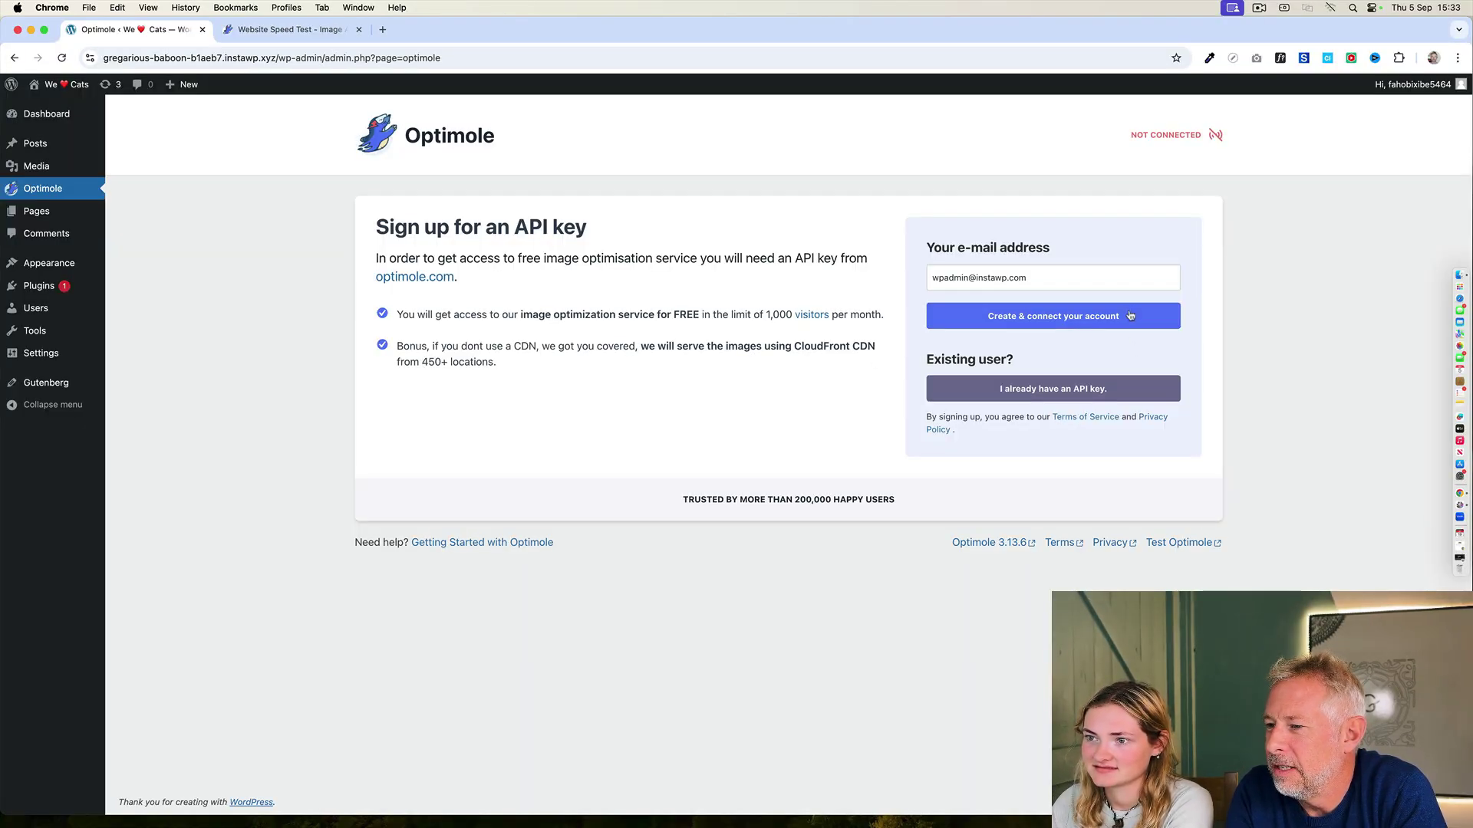
- Choose 'I already have an API key' and select the Add your API Key field
{"action": "left_click", "coordinate": [1059, 390]}
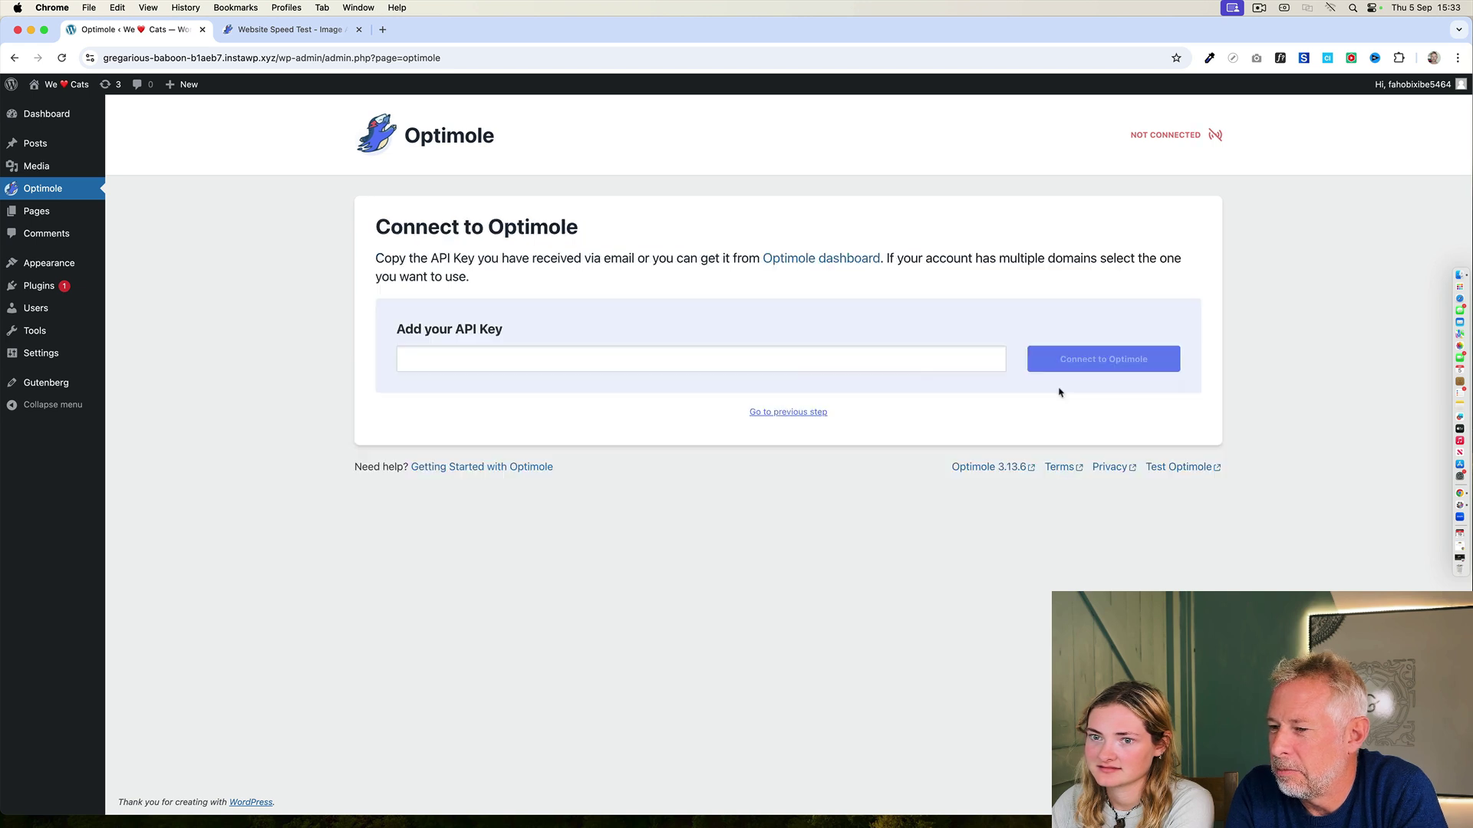
{"action": "left_click", "coordinate": [702, 366]}
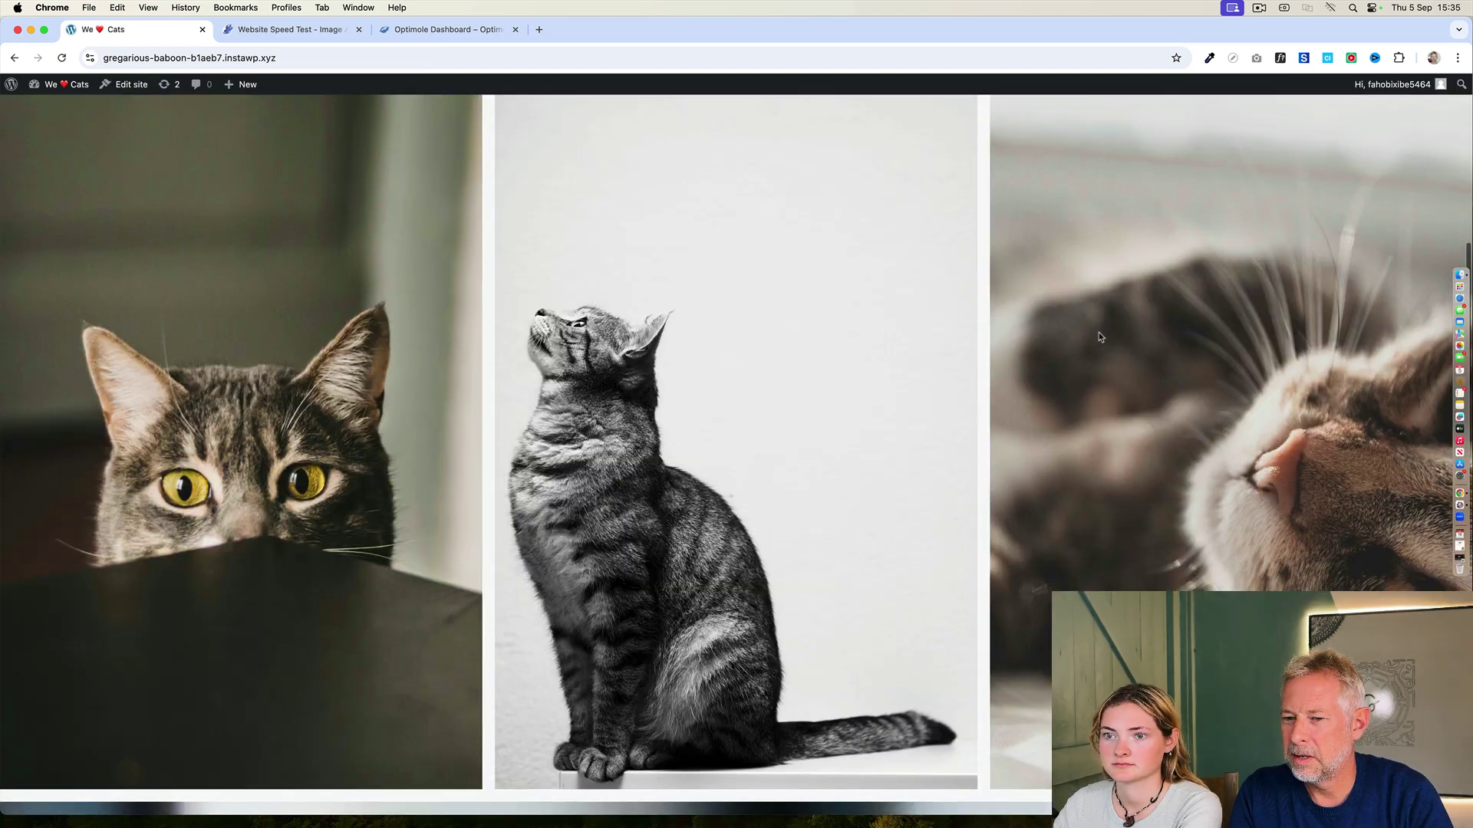
- Scroll down the cat site's front page through the cat photo gallery
{"action": "scroll", "coordinate": [1098, 333], "scroll_direction": "down", "scroll_amount": 10}
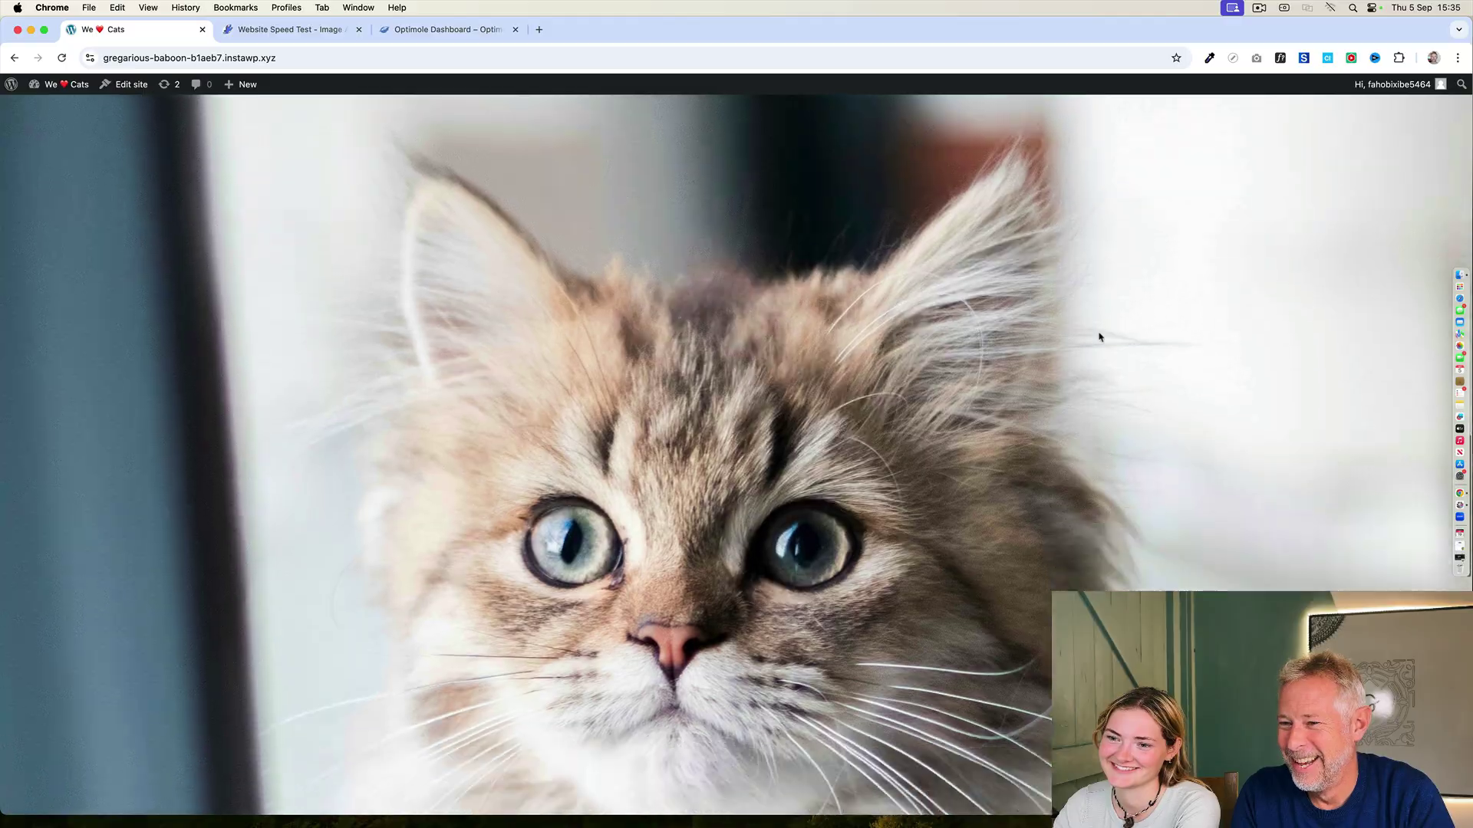
{"action": "scroll", "coordinate": [1099, 335], "scroll_direction": "down", "scroll_amount": 2}
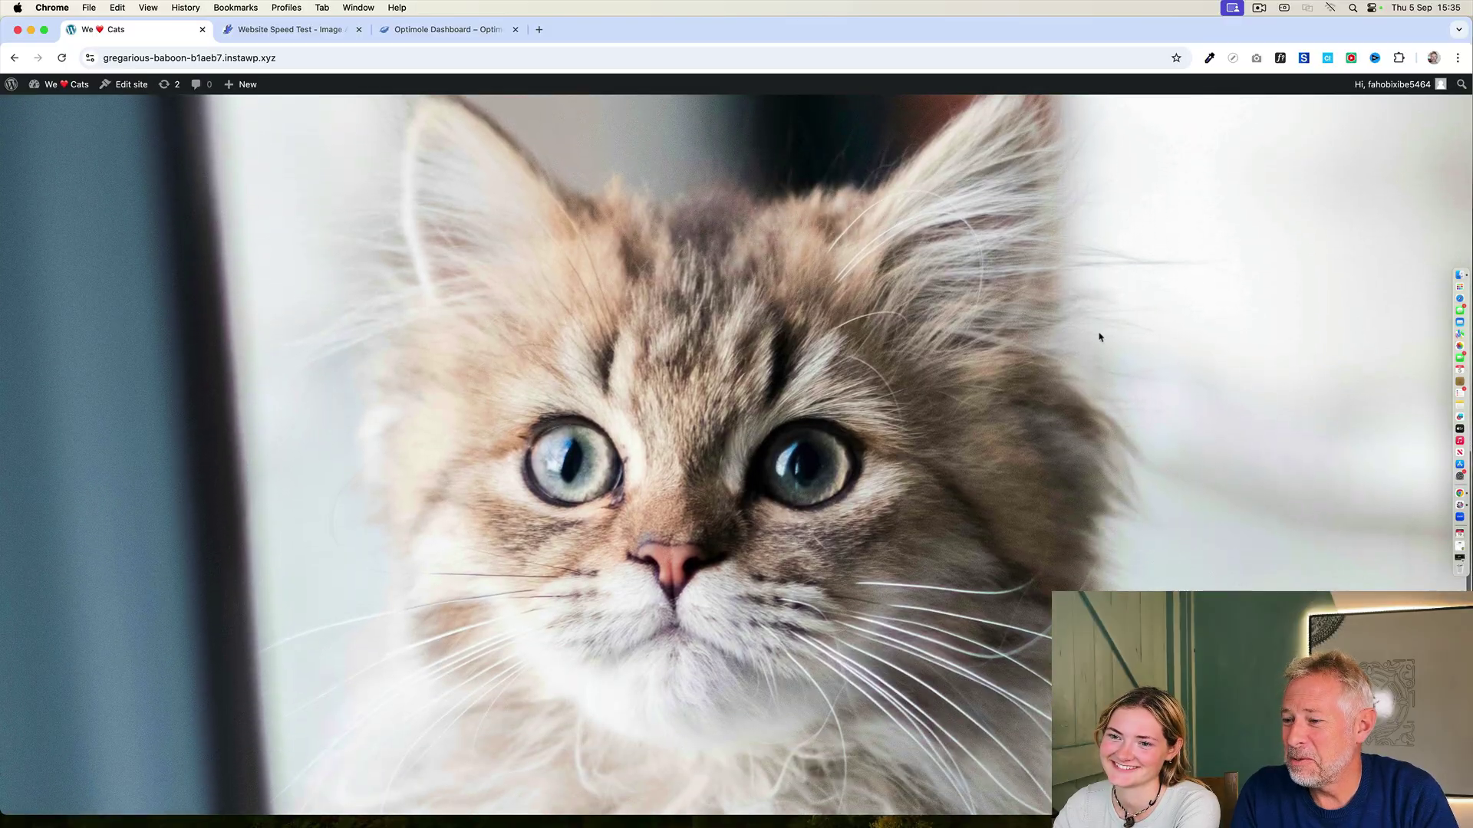
{"action": "scroll", "coordinate": [1098, 337], "scroll_direction": "down", "scroll_amount": 15}
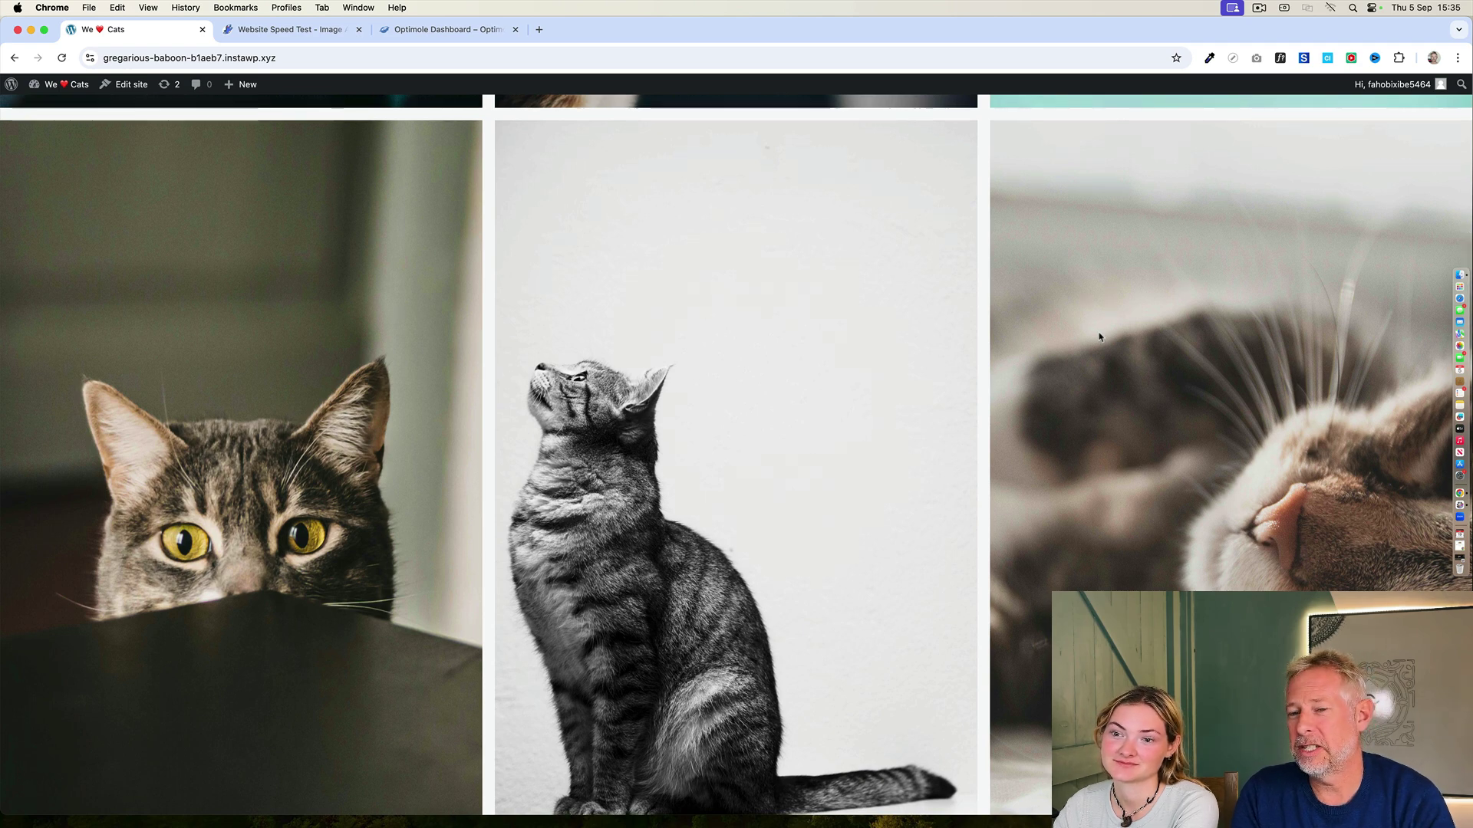
{"action": "scroll", "coordinate": [1098, 335], "scroll_direction": "down", "scroll_amount": 1}
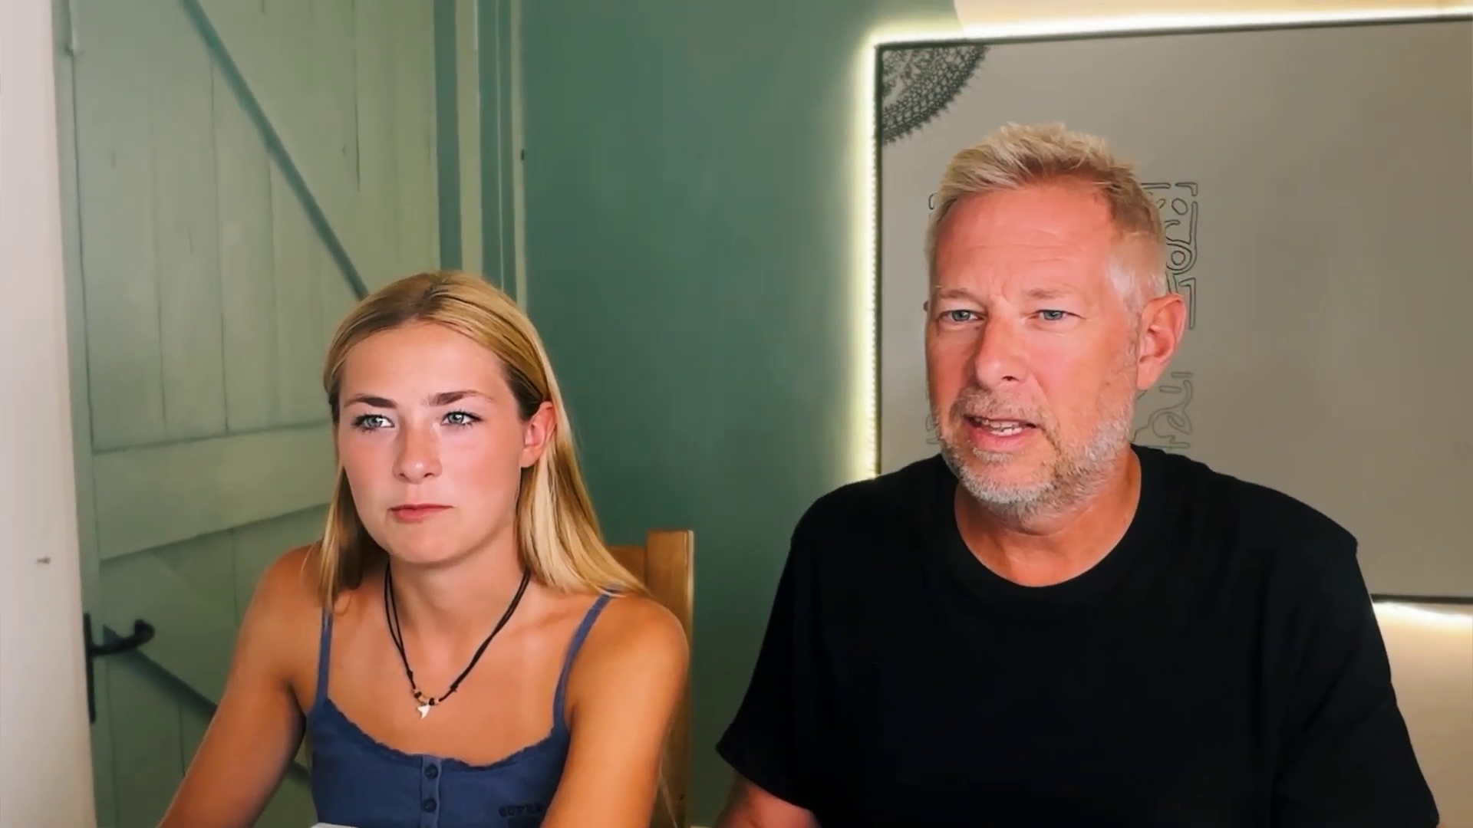
- Replace the old address in Optimole's speed test with the cat site URL and run the scan
{"action": "left_click", "coordinate": [301, 59]}
{"action": "key", "text": "super+c"}
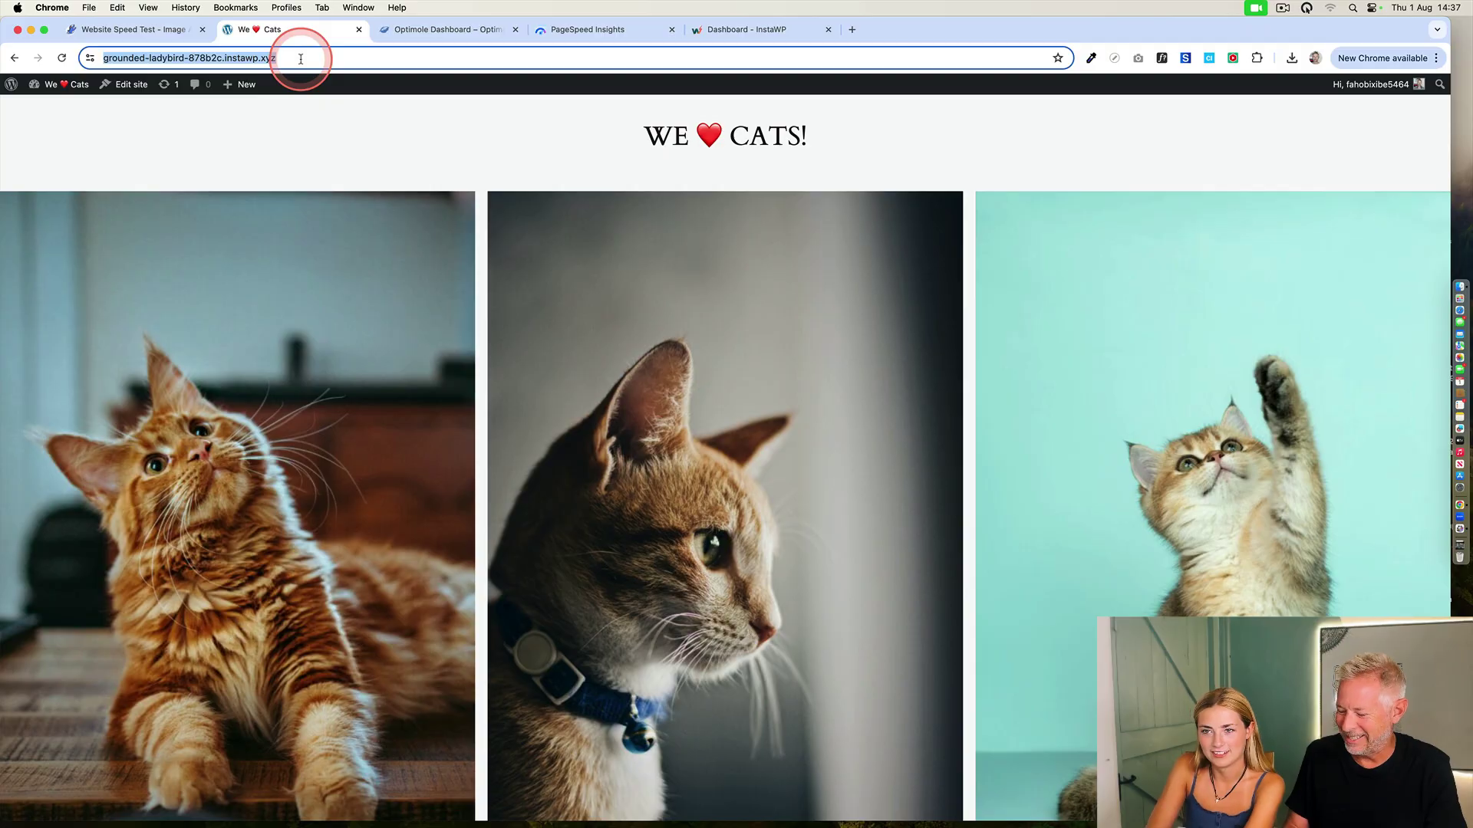
{"action": "left_click", "coordinate": [458, 31]}
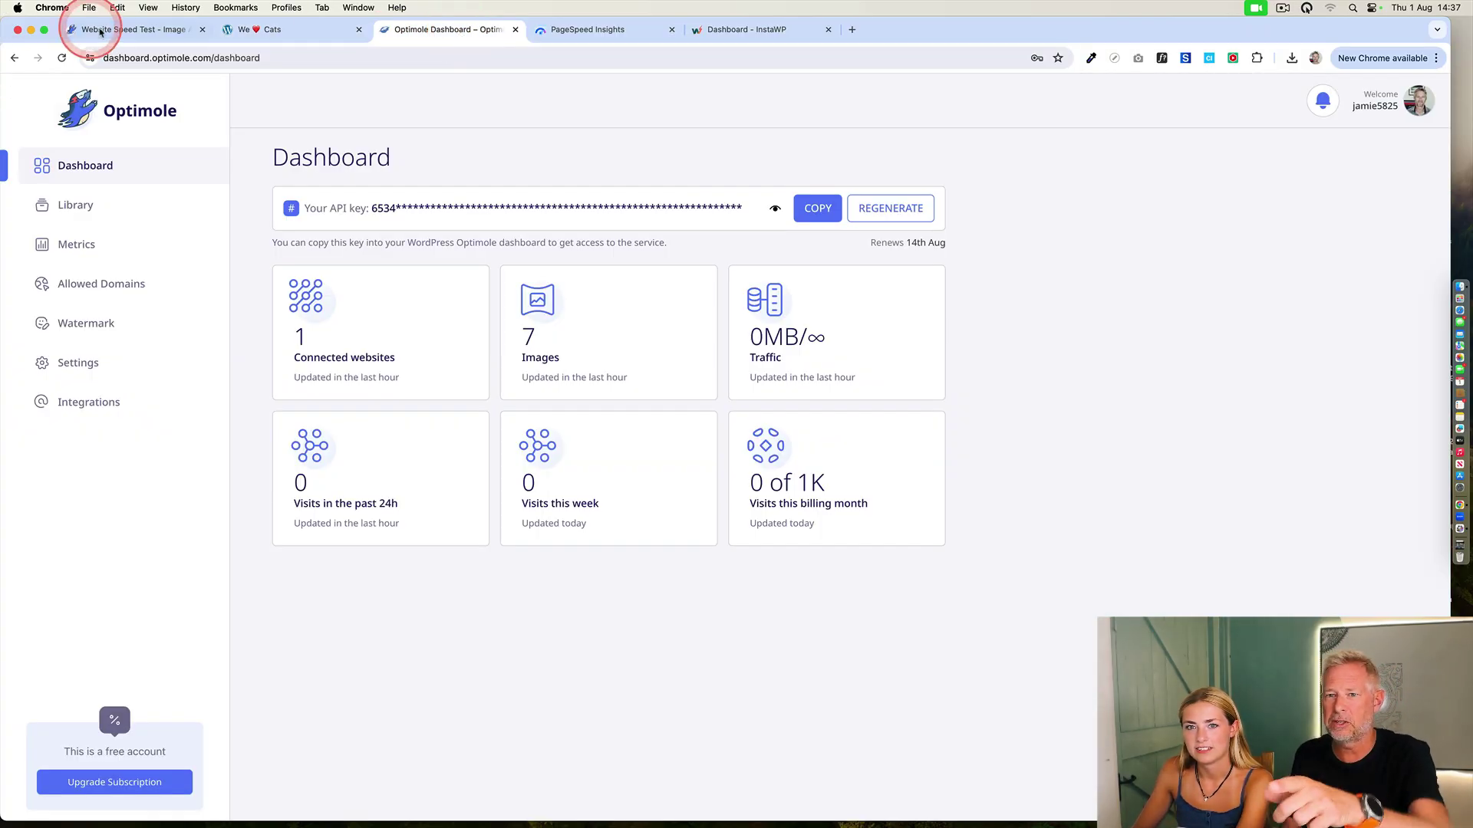
{"action": "left_click", "coordinate": [109, 31]}
{"action": "left_click", "coordinate": [540, 344]}
{"action": "left_click", "coordinate": [619, 380]}
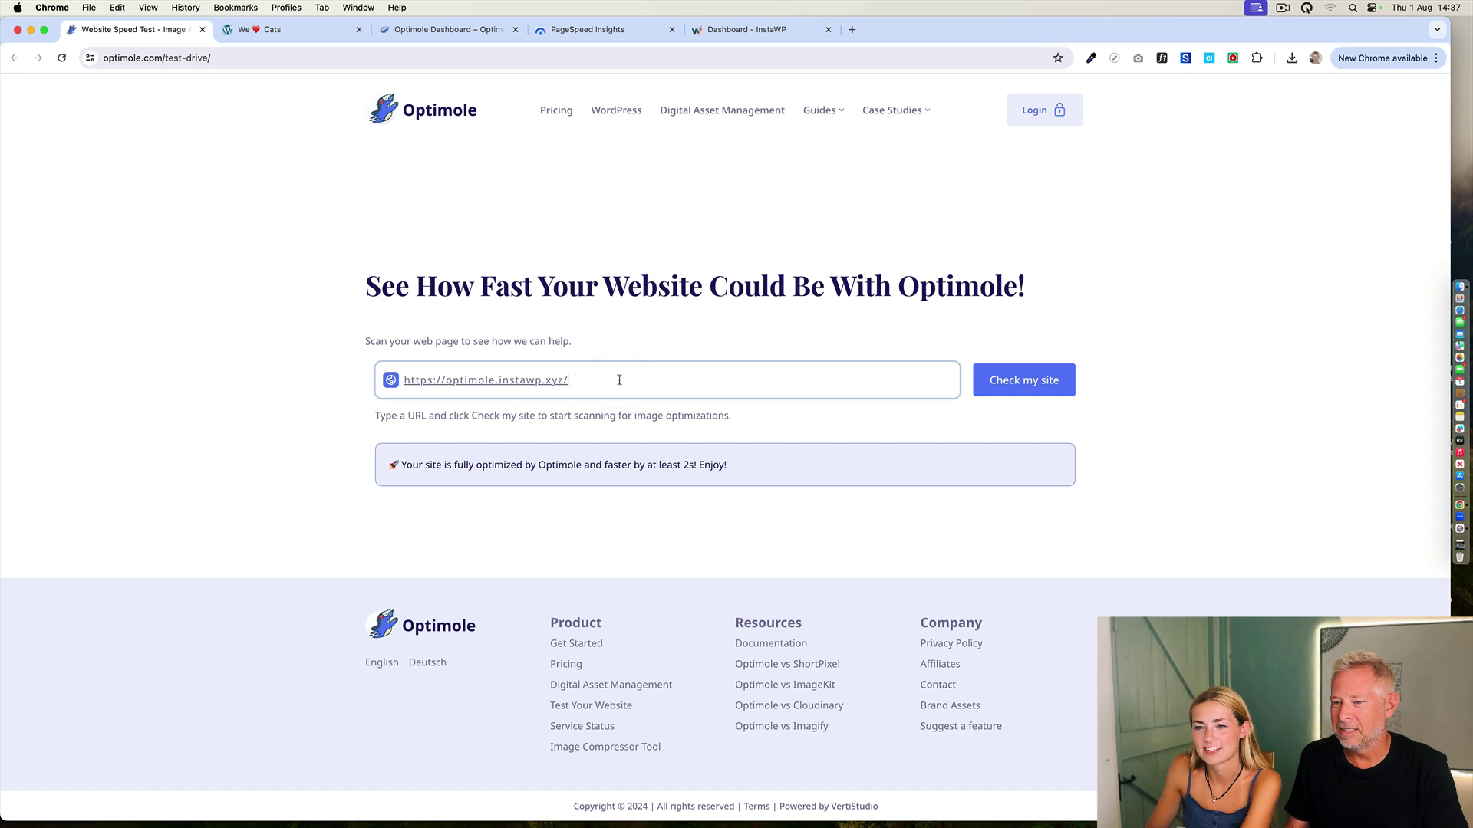
{"action": "left_click_drag", "start_coordinate": [619, 380], "coordinate": [350, 372]}
{"action": "key", "text": "BackSpace"}
{"action": "key", "text": "super+v"}
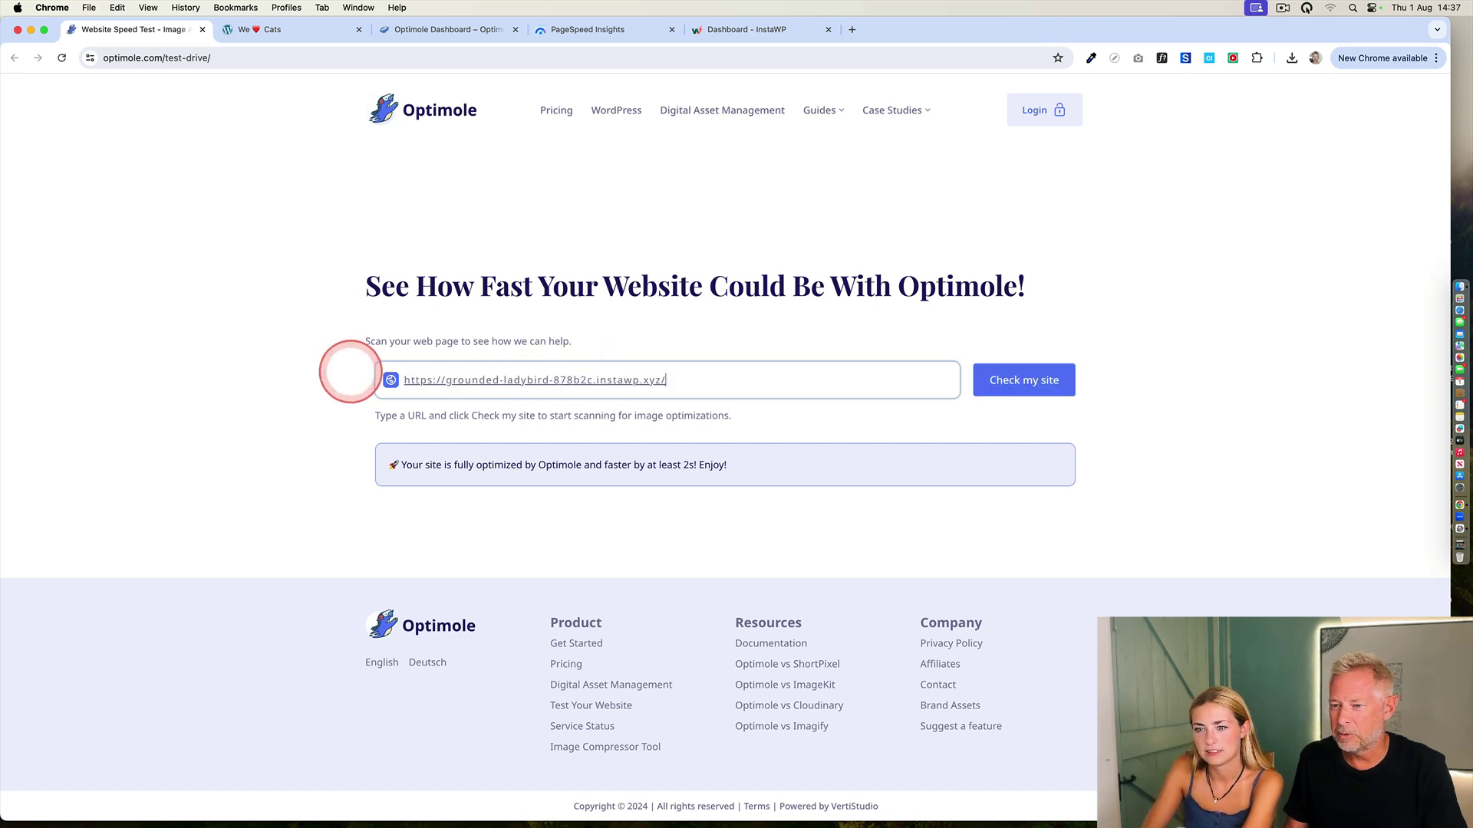
{"action": "left_click", "coordinate": [1031, 380]}
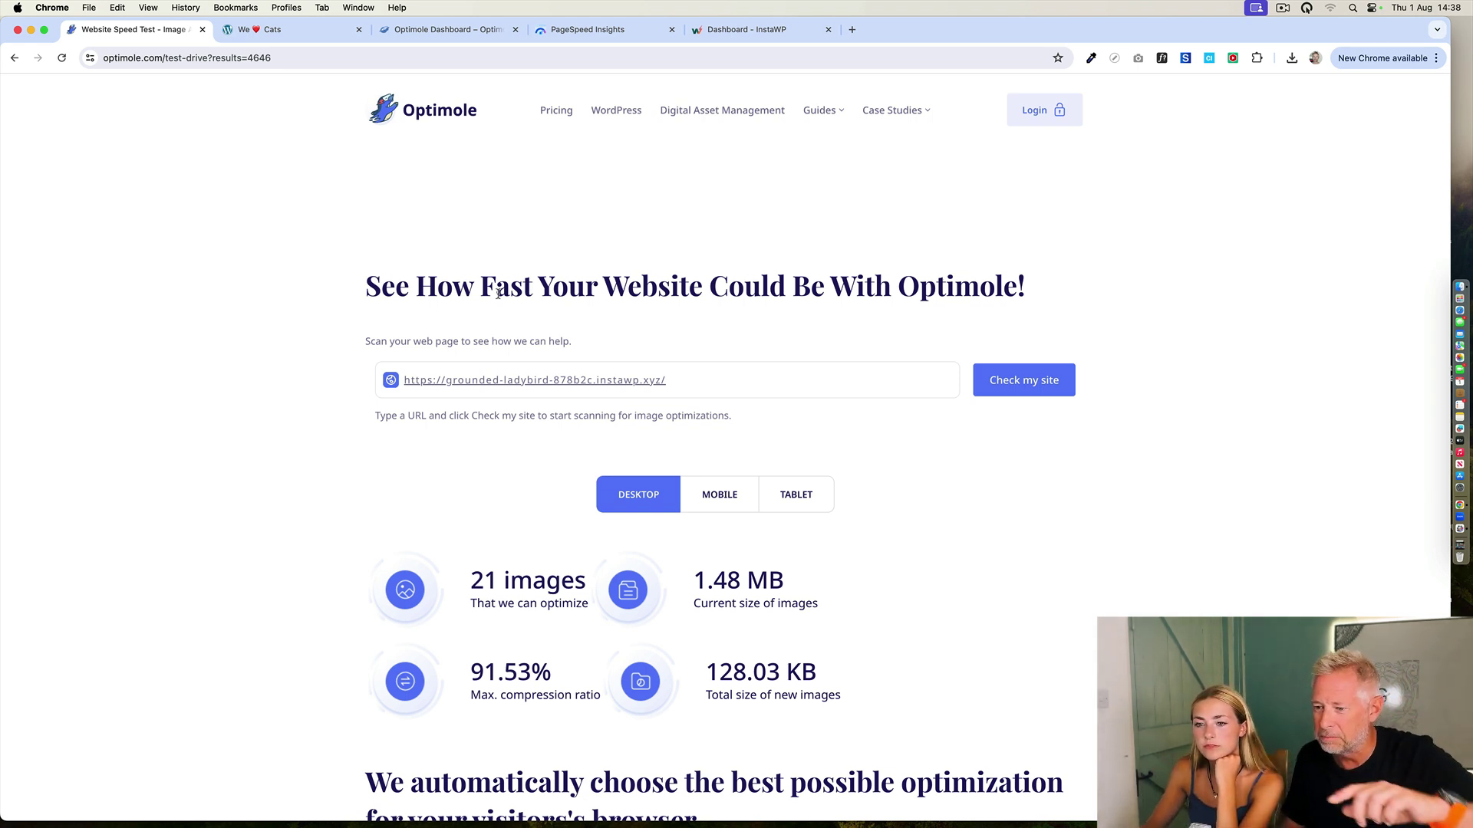
- Scroll through the per-image AVIF savings and format tables for the cat photos
{"action": "scroll", "coordinate": [498, 292], "scroll_direction": "down", "scroll_amount": 4}
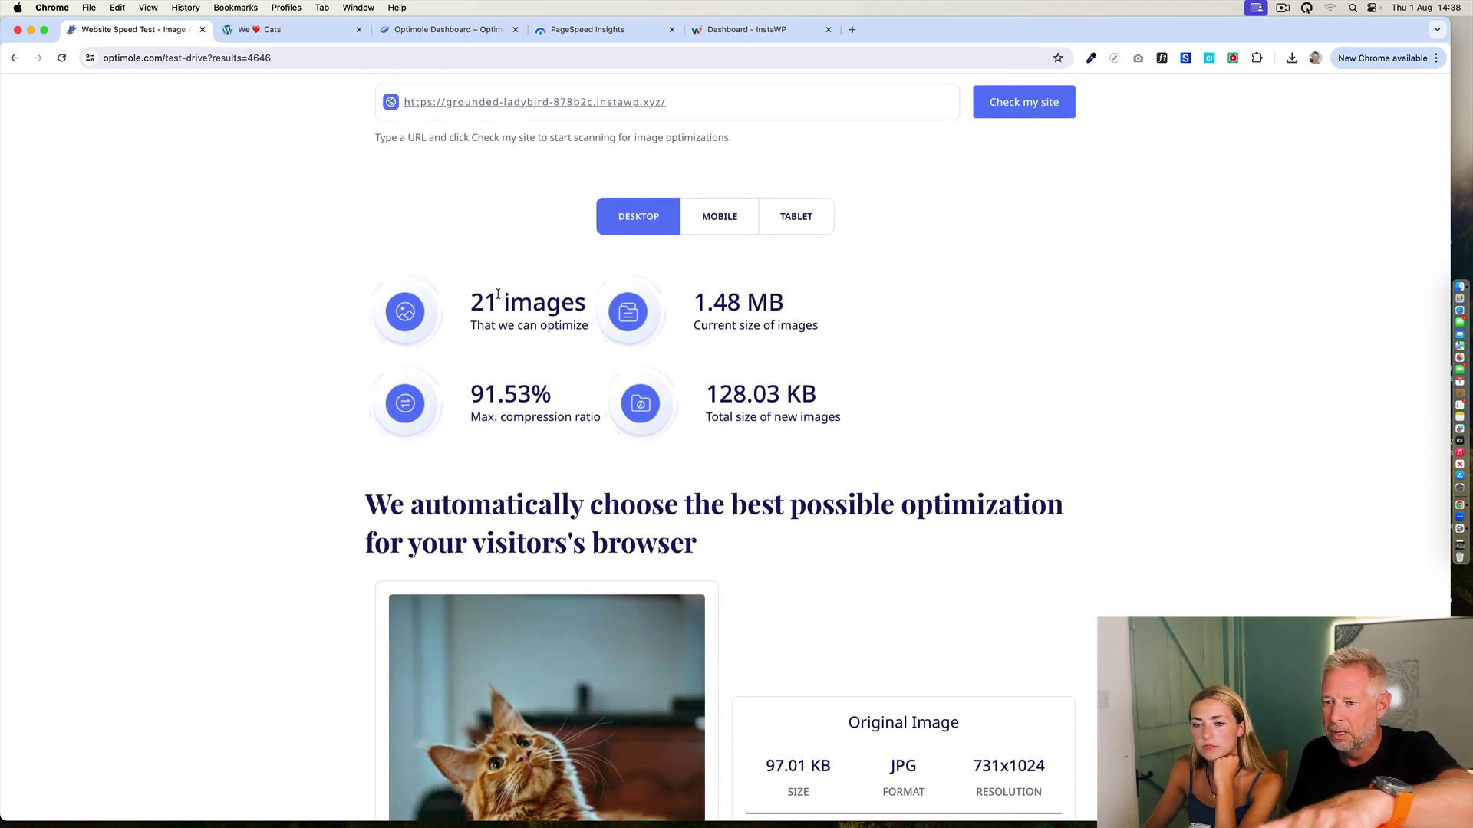
{"action": "scroll", "coordinate": [497, 294], "scroll_direction": "down", "scroll_amount": 1}
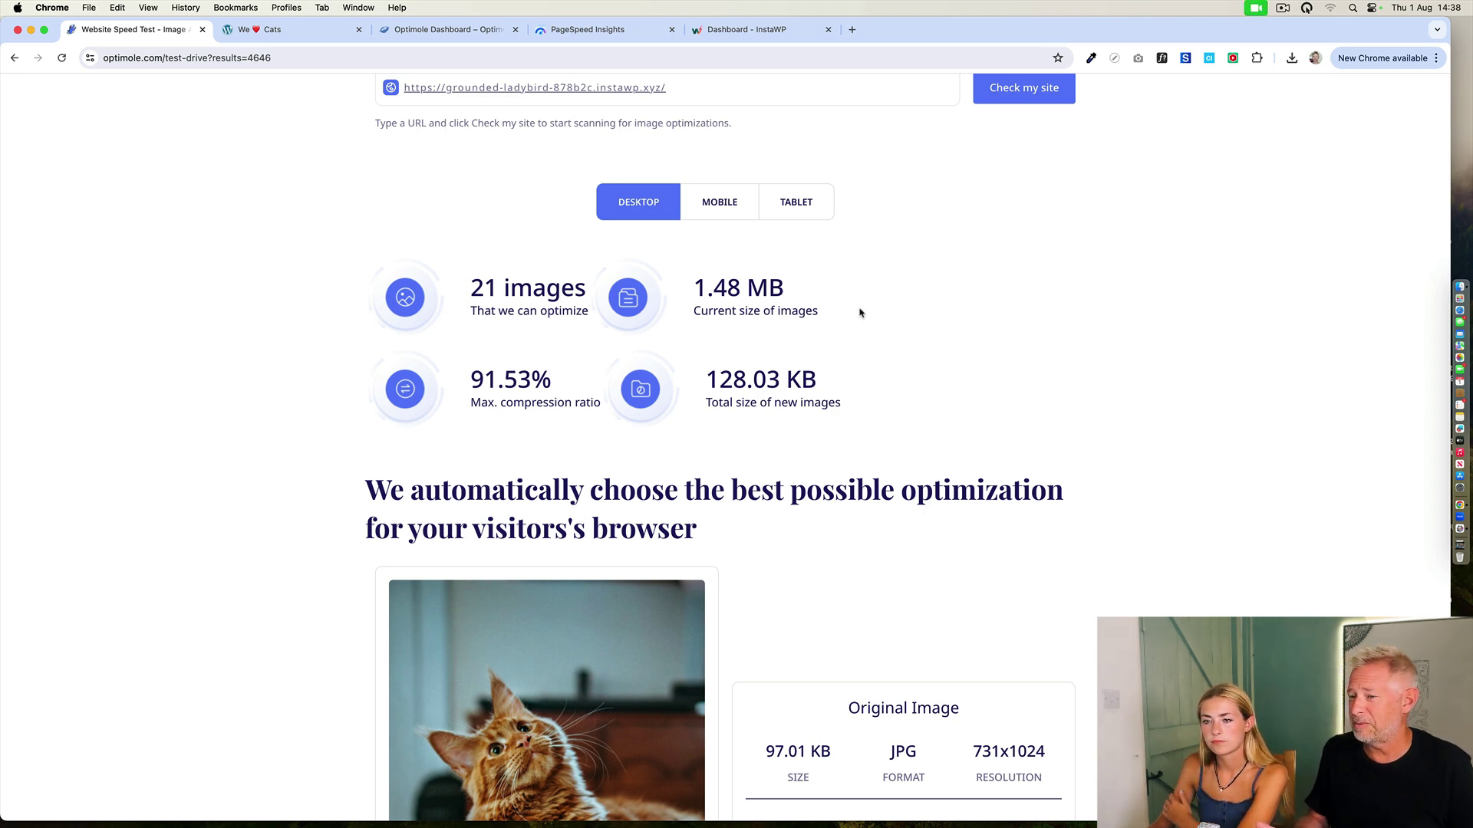
{"action": "left_click", "coordinate": [576, 368]}
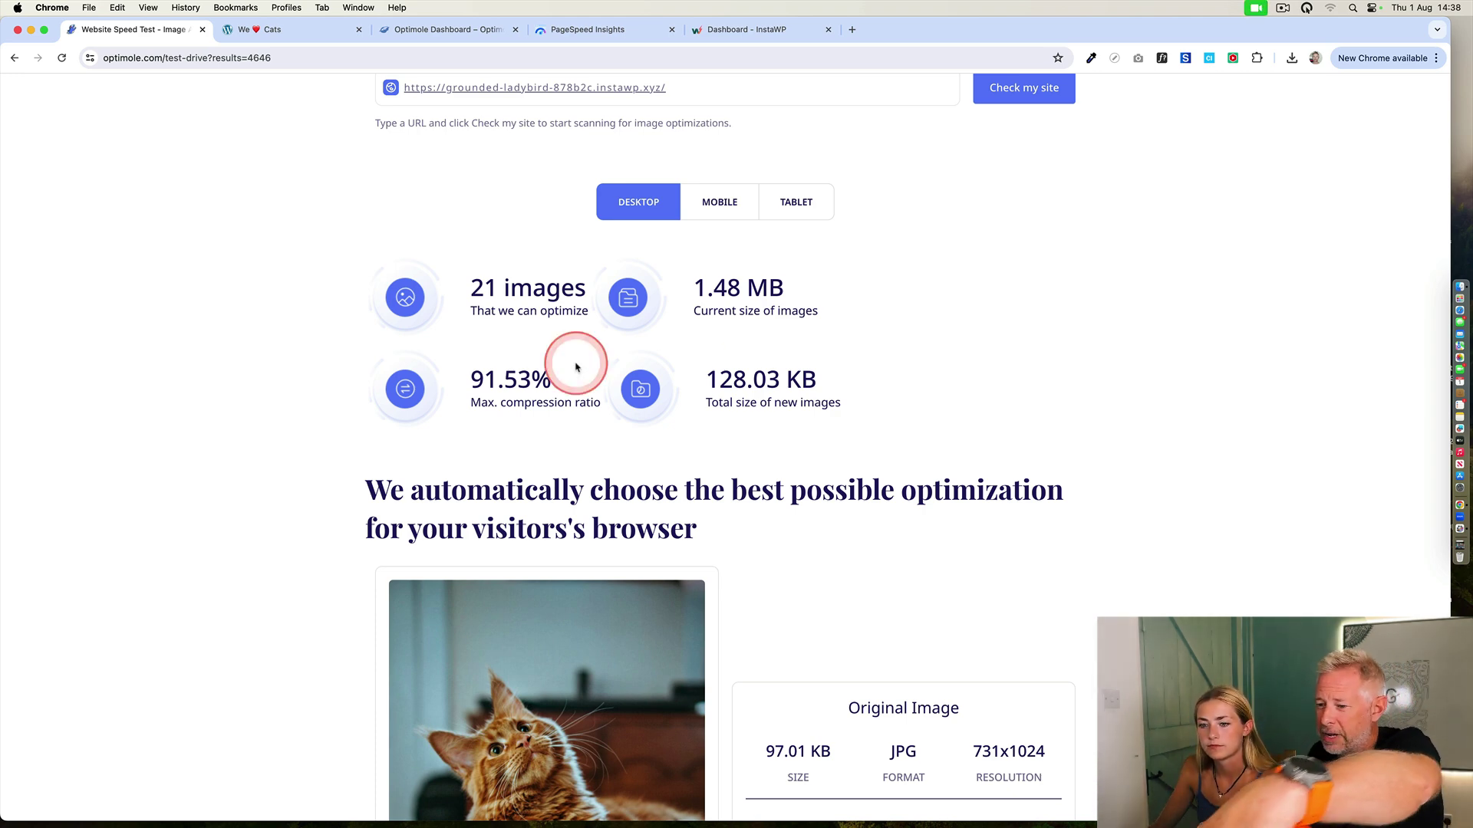
{"action": "scroll", "coordinate": [673, 610], "scroll_direction": "down", "scroll_amount": 6}
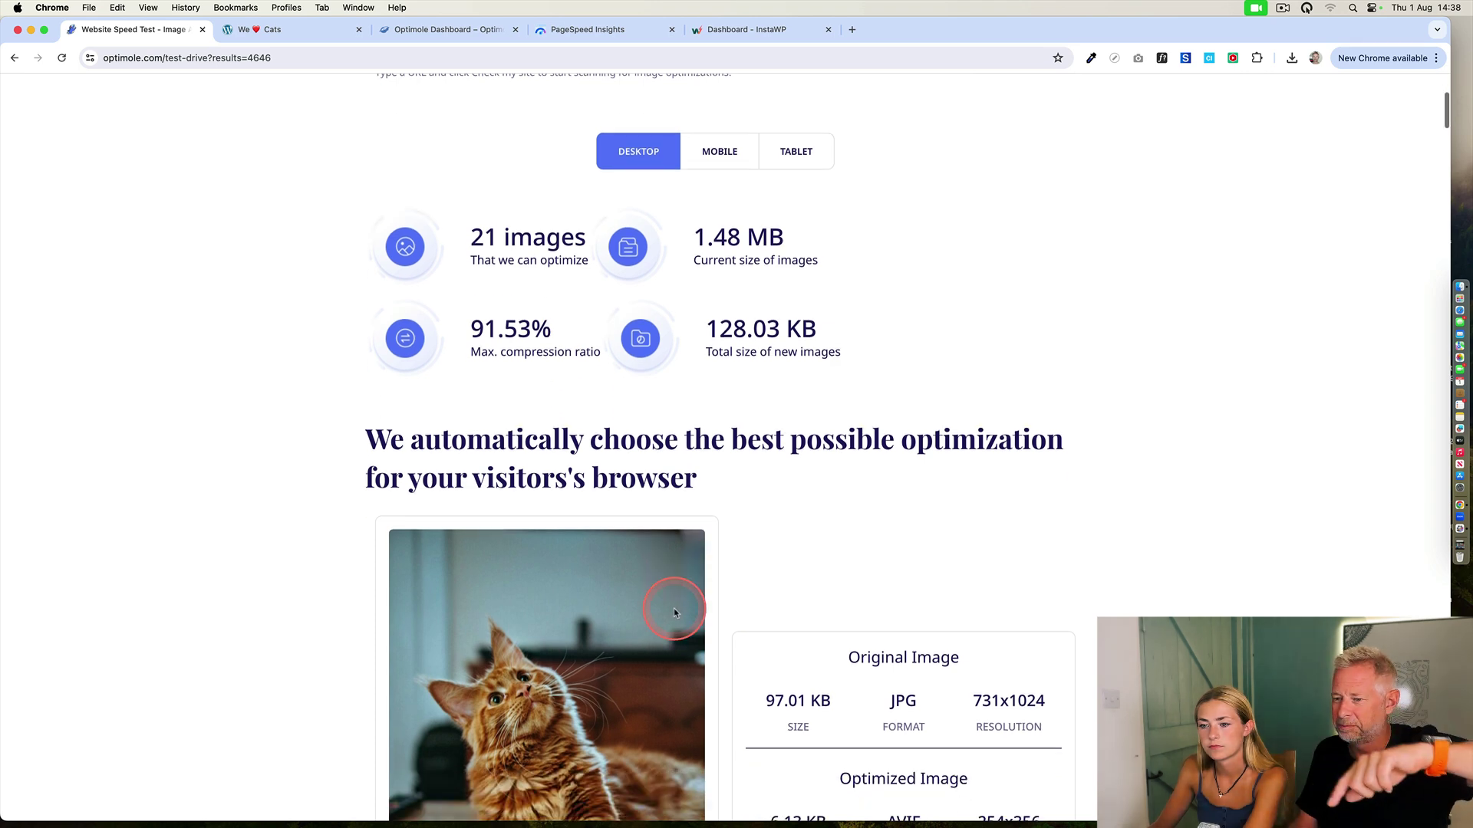
{"action": "scroll", "coordinate": [674, 612], "scroll_direction": "down", "scroll_amount": 6}
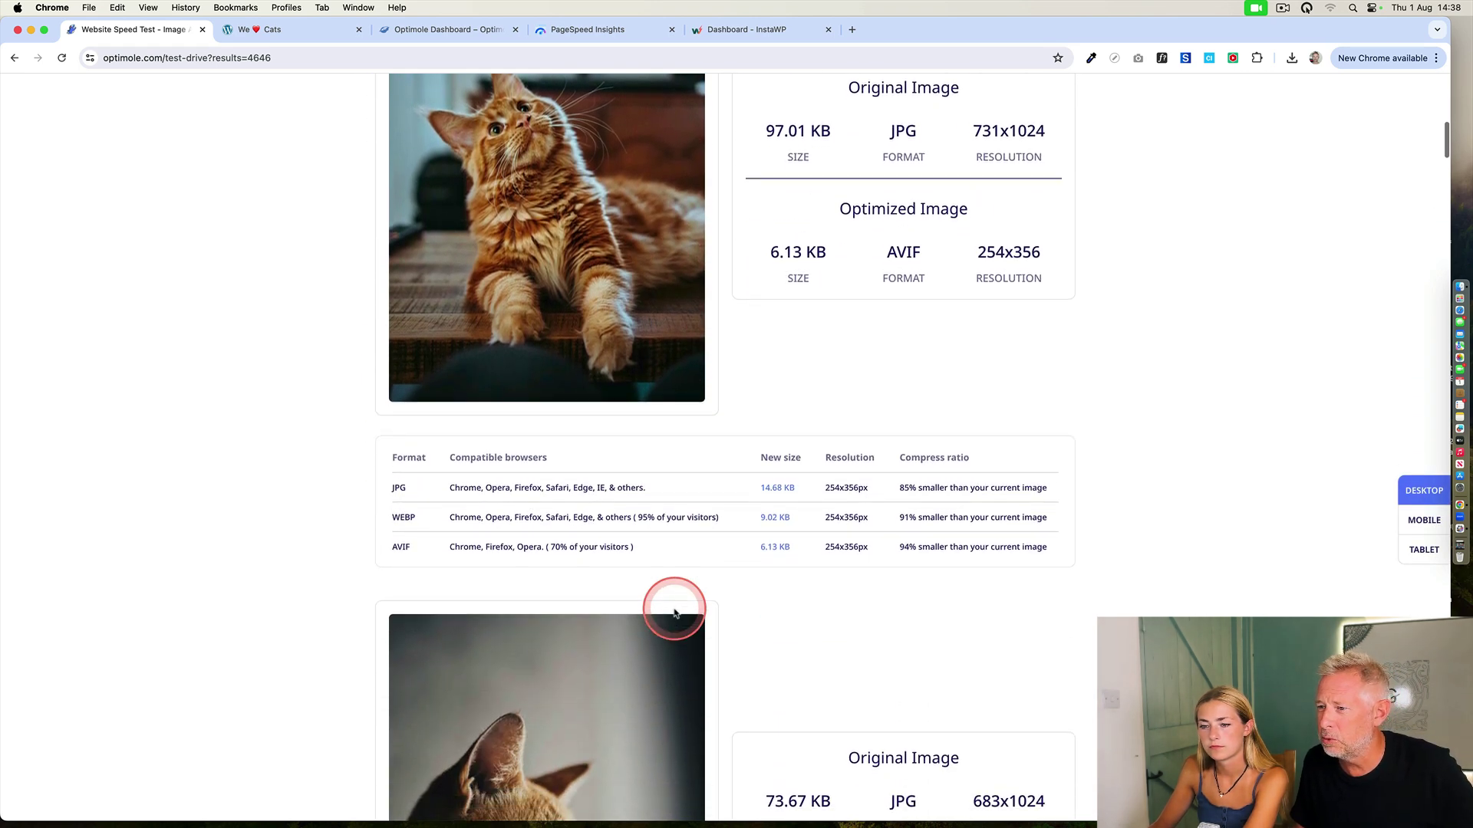
{"action": "scroll", "coordinate": [674, 612], "scroll_direction": "down", "scroll_amount": 4}
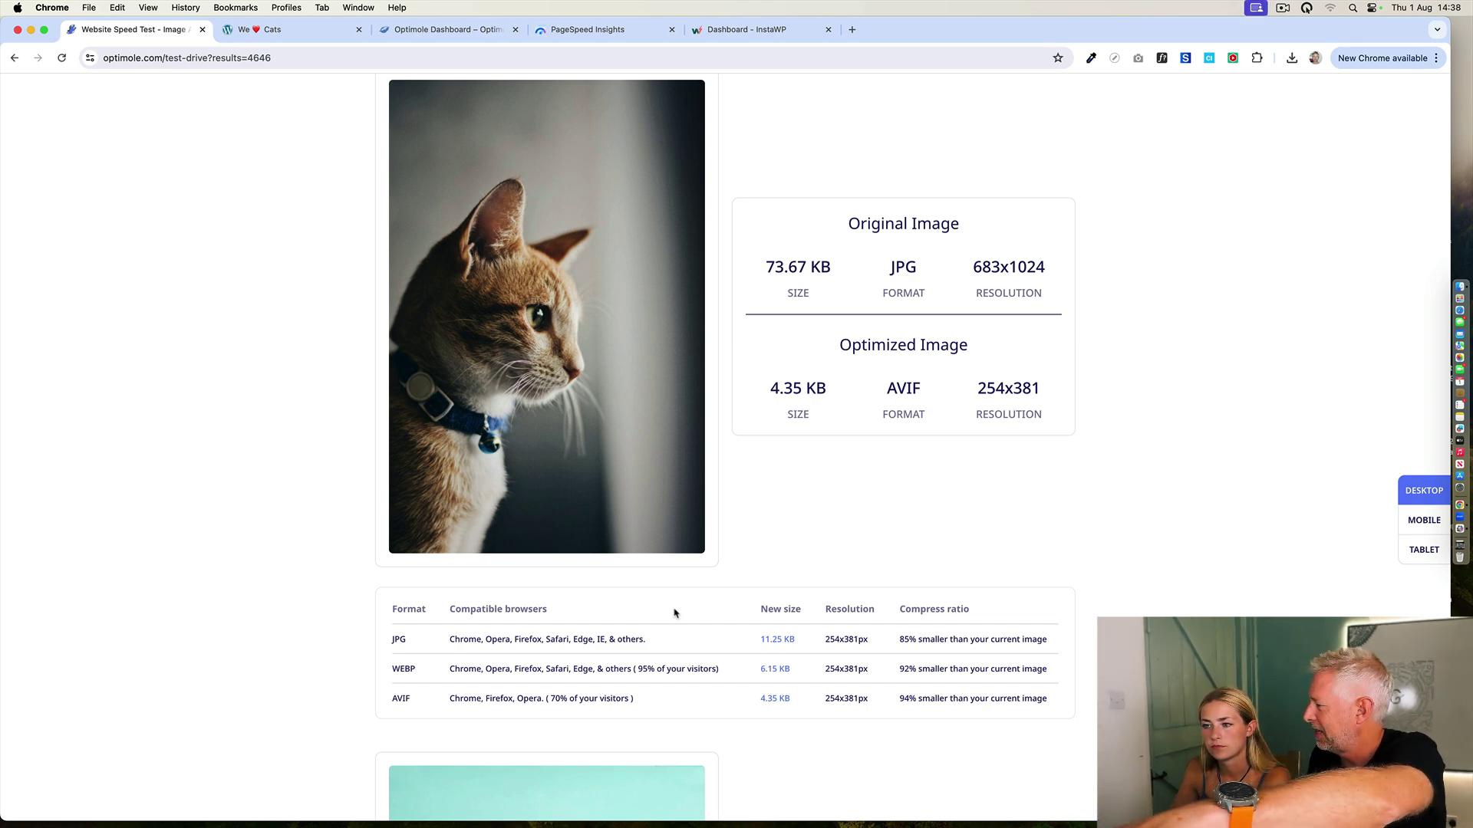
{"action": "scroll", "coordinate": [674, 612], "scroll_direction": "up", "scroll_amount": 1}
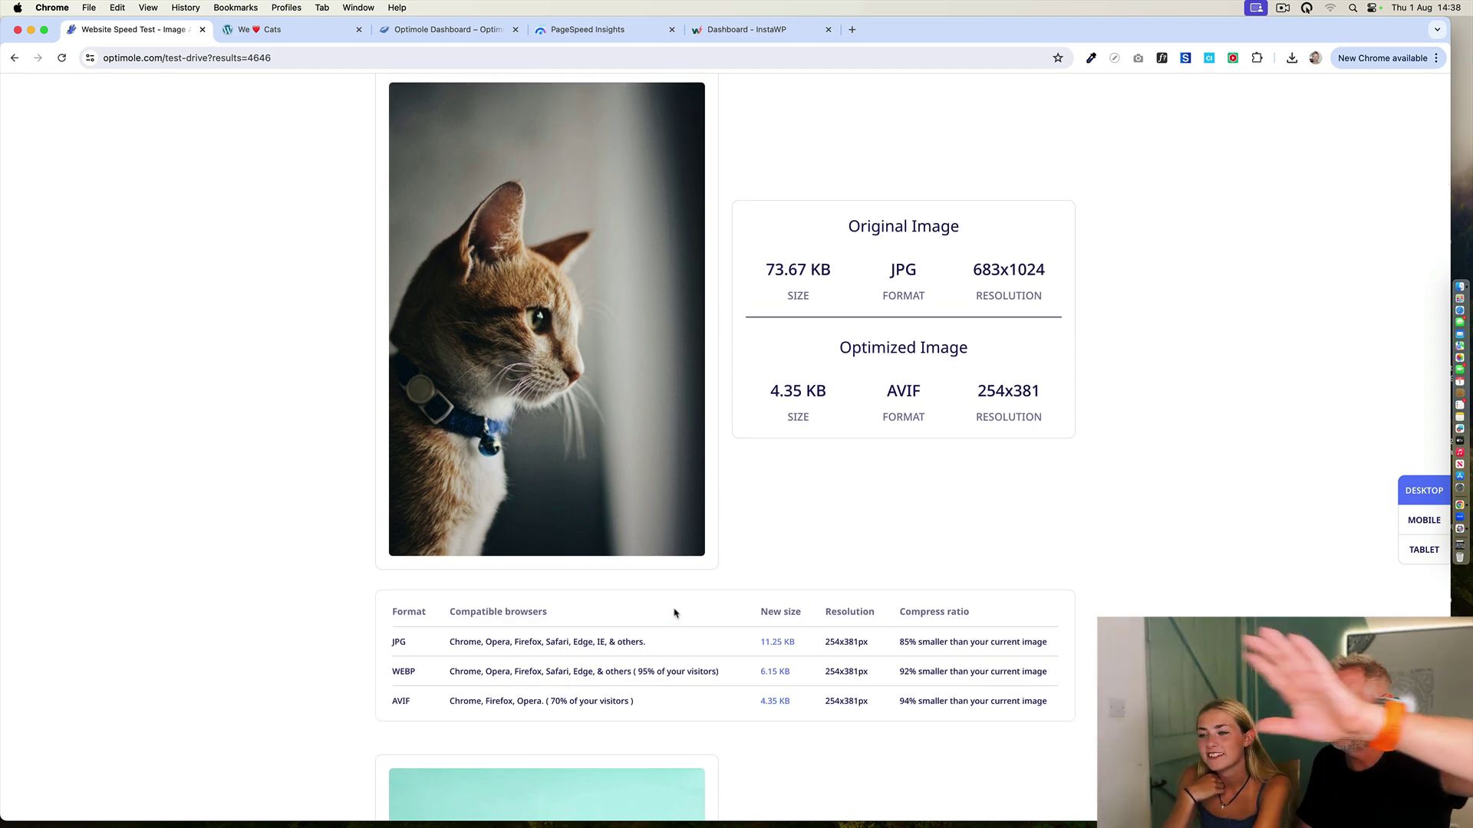
{"action": "scroll", "coordinate": [674, 612], "scroll_direction": "down", "scroll_amount": 10}
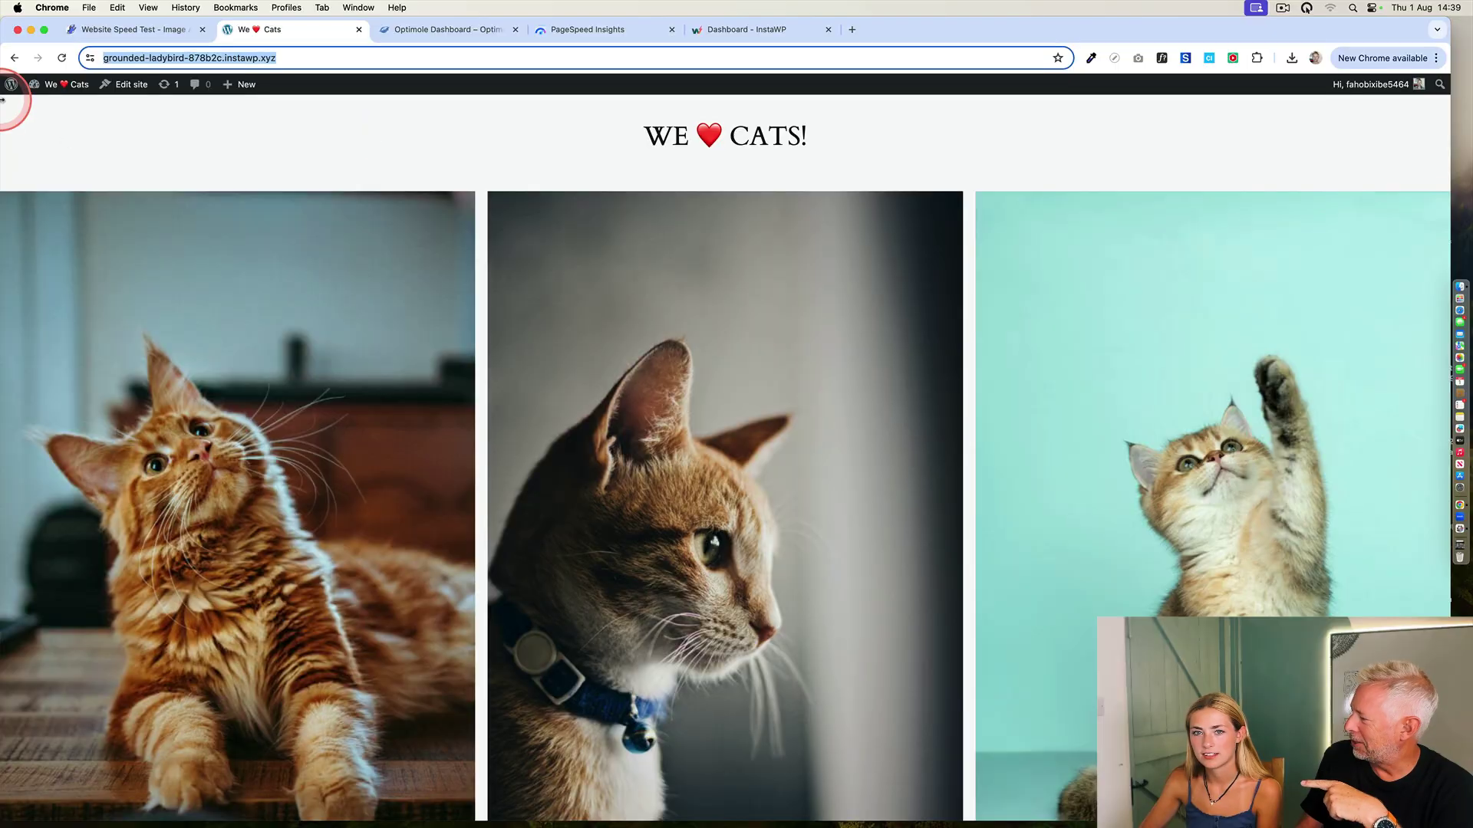
- Open the Front Page in the site editor, then back out through Templates to the Dashboard
{"action": "mouse_move", "coordinate": [17, 88]}
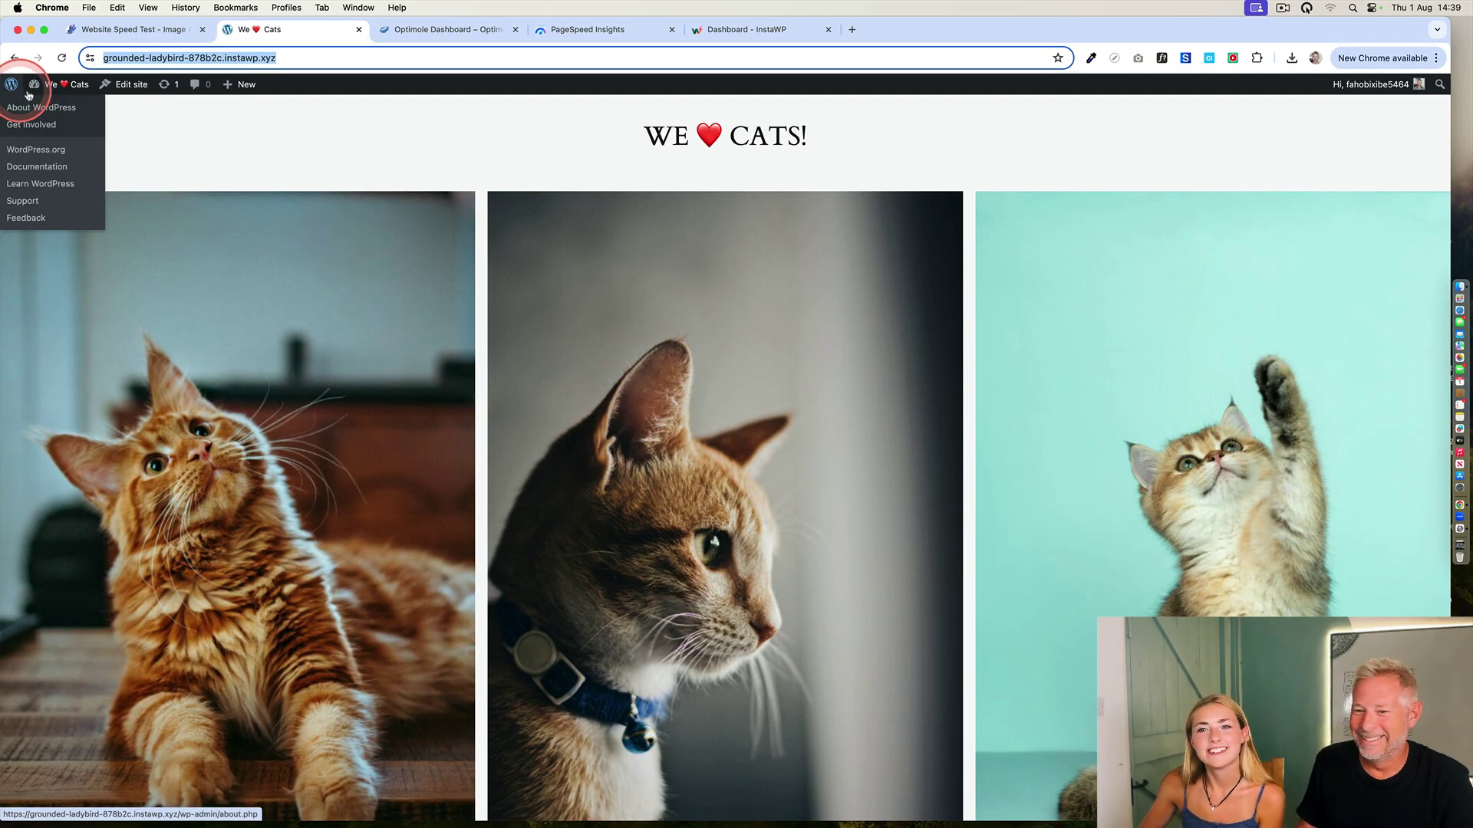
{"action": "left_click", "coordinate": [128, 85]}
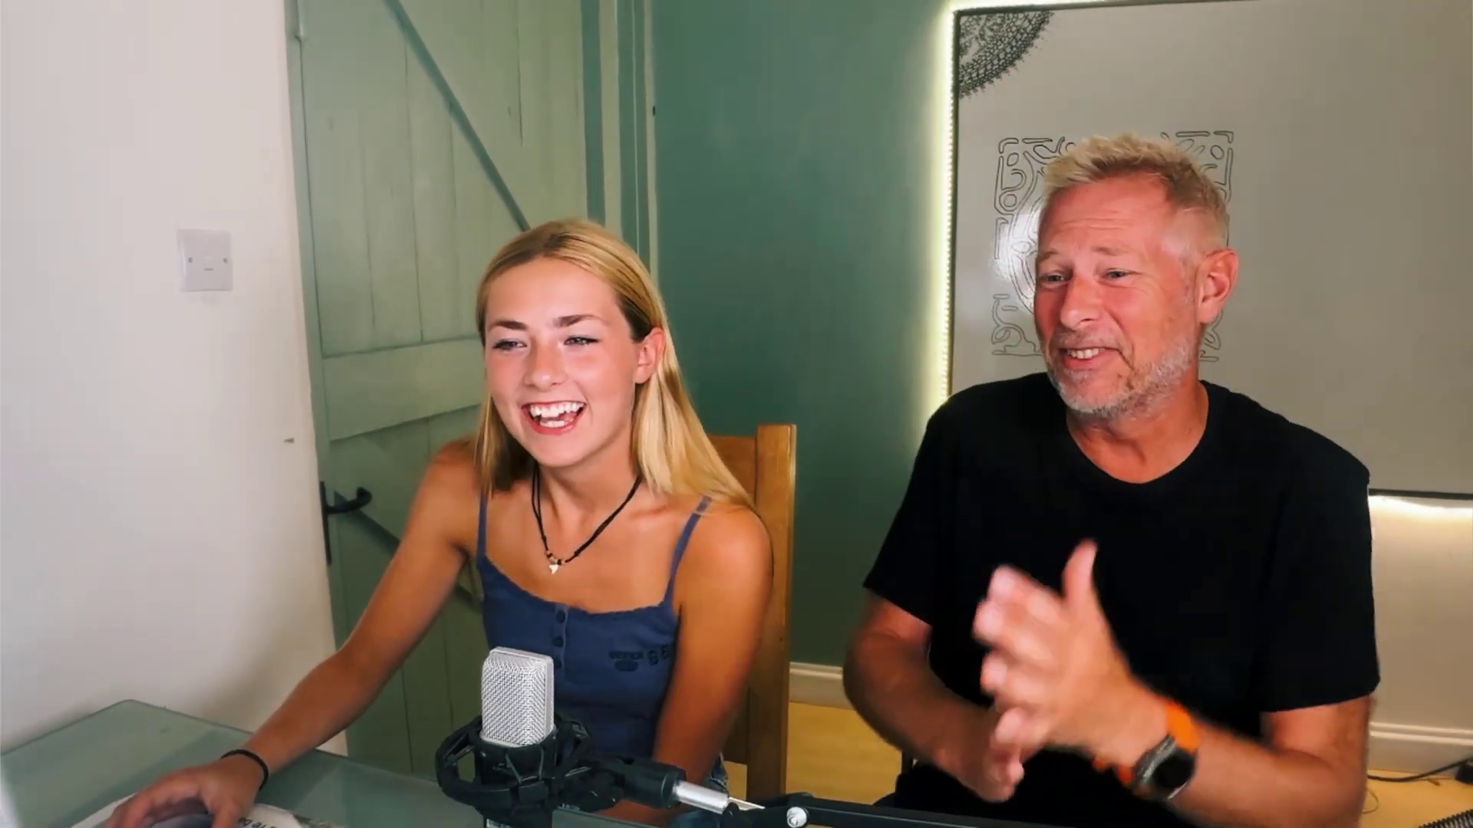
{"action": "left_click", "coordinate": [163, 89]}
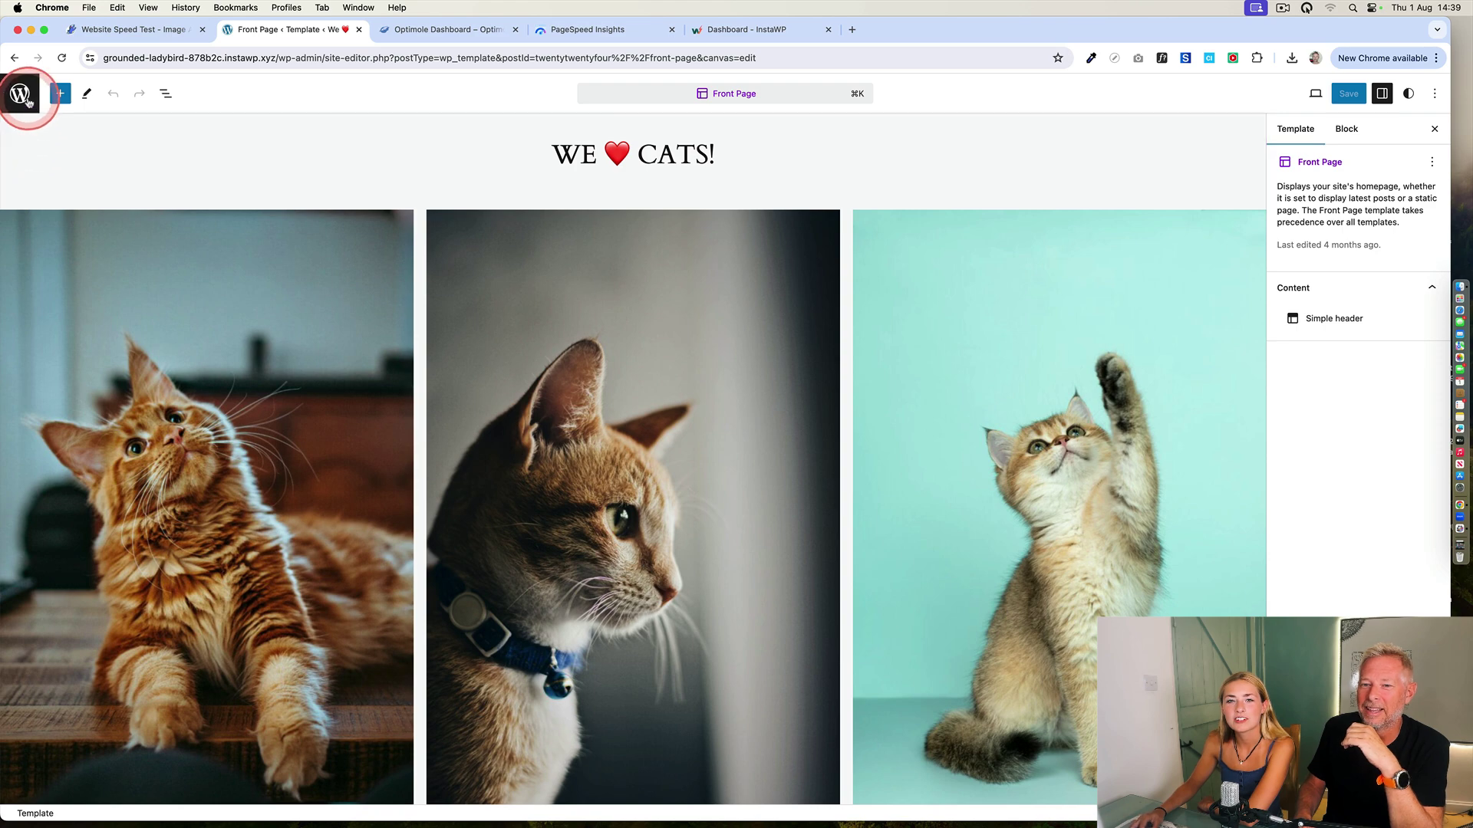
{"action": "left_click", "coordinate": [27, 99]}
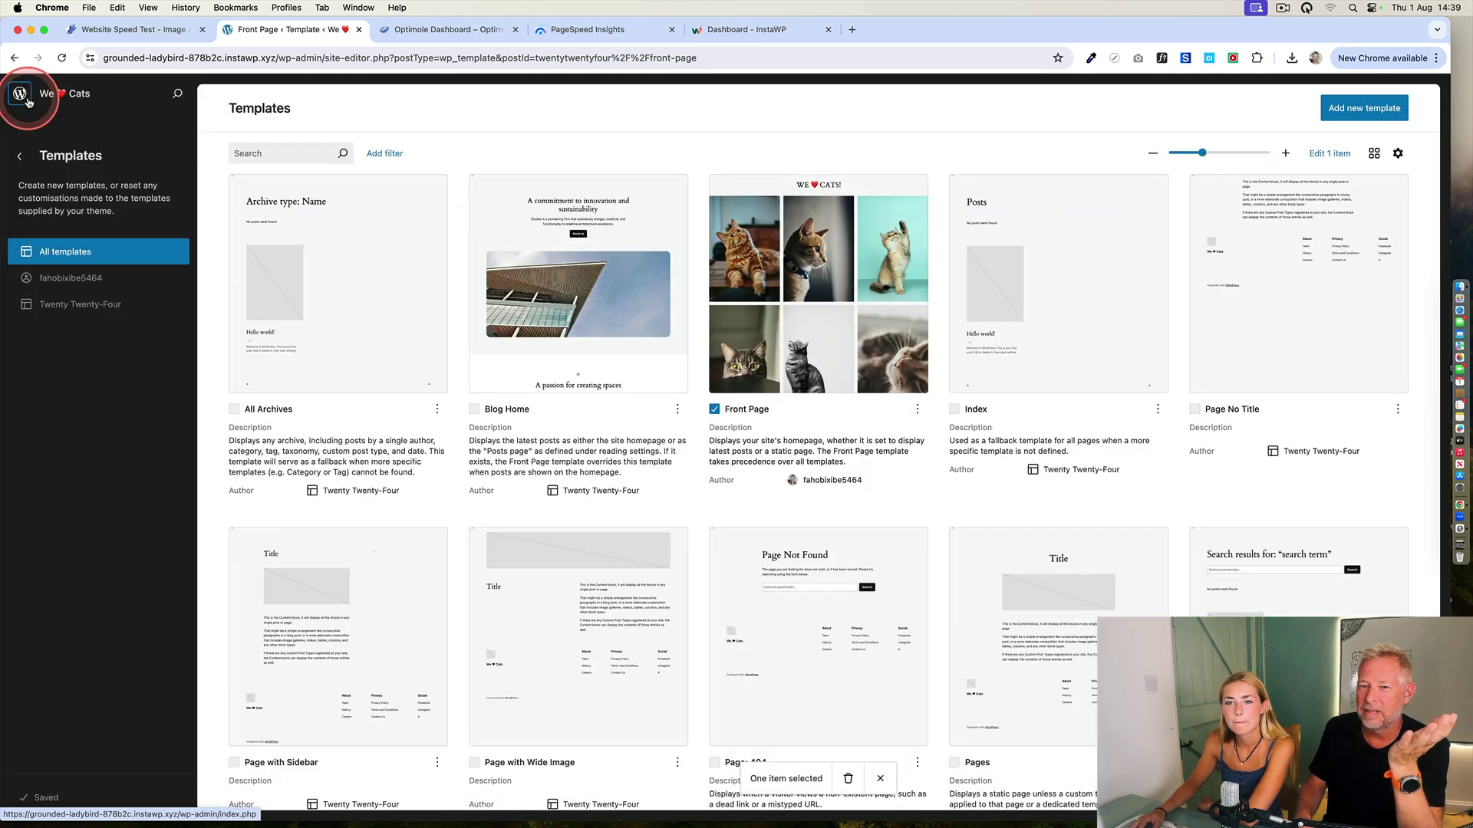
{"action": "left_click", "coordinate": [20, 155]}
{"action": "left_click", "coordinate": [21, 156]}
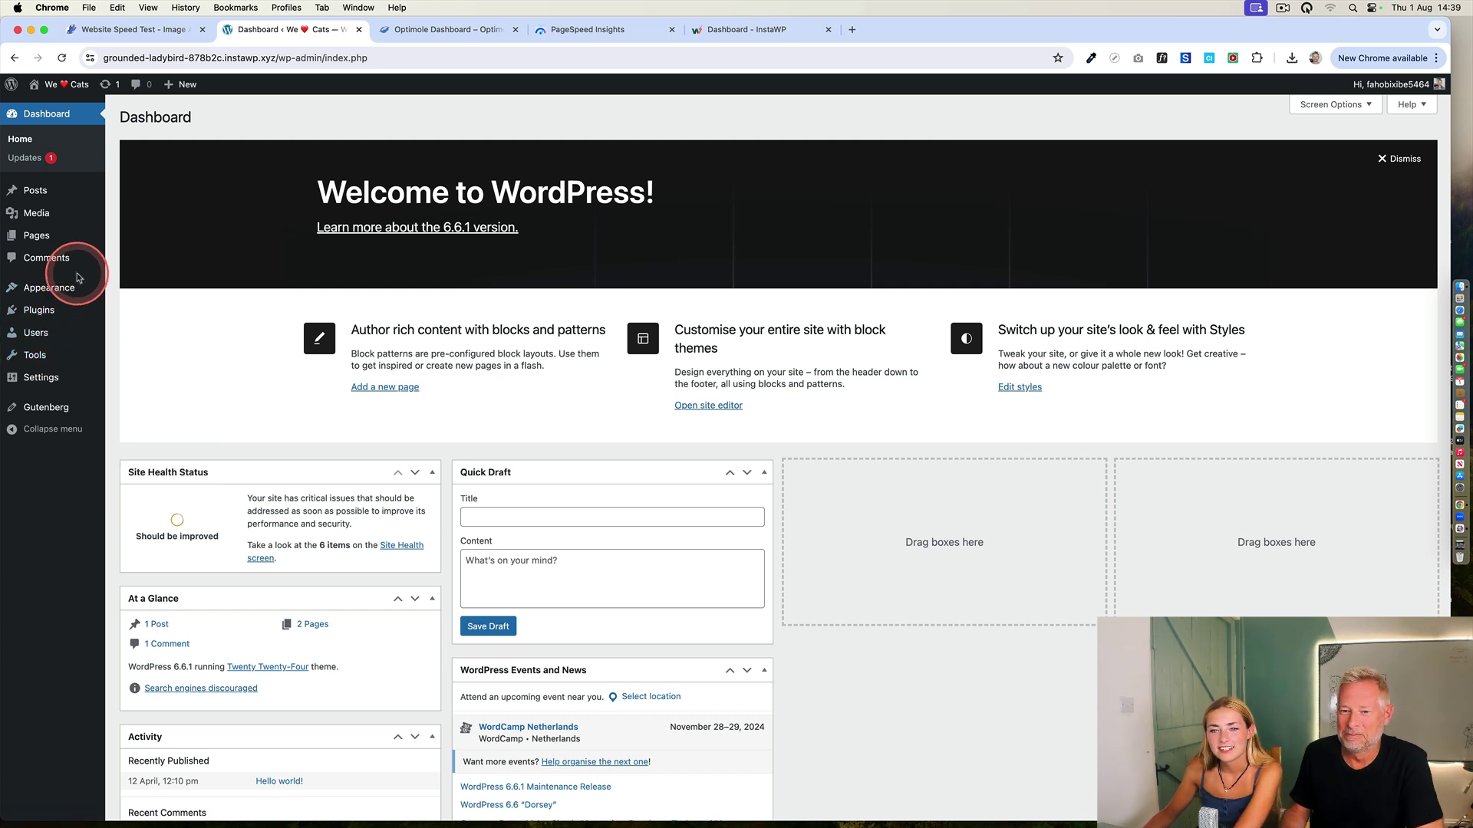
- Install Image Optimization by Optimole from the 'optimole' plugin search results
{"action": "mouse_move", "coordinate": [67, 311]}
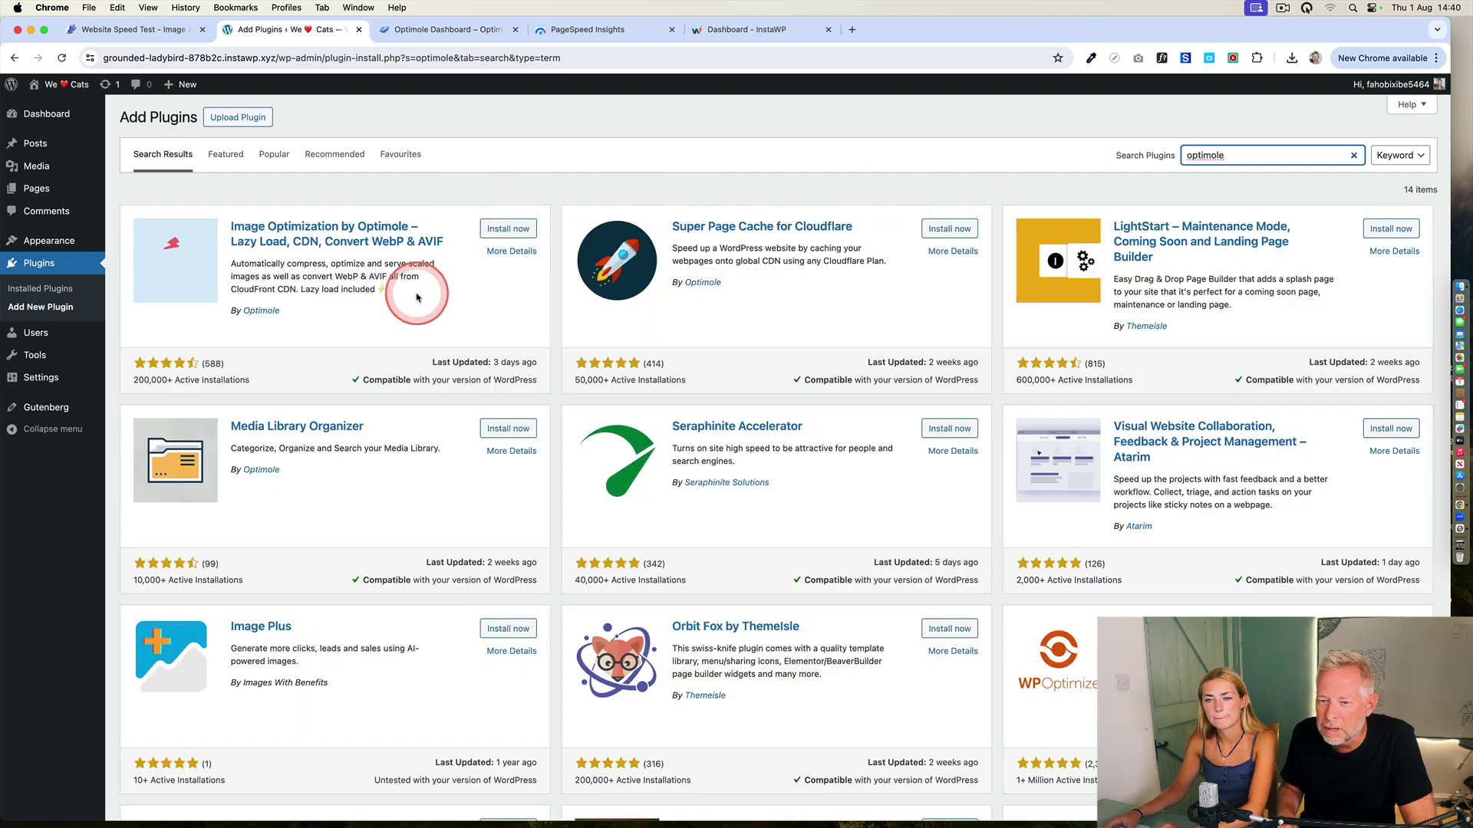
{"action": "left_click", "coordinate": [528, 239]}
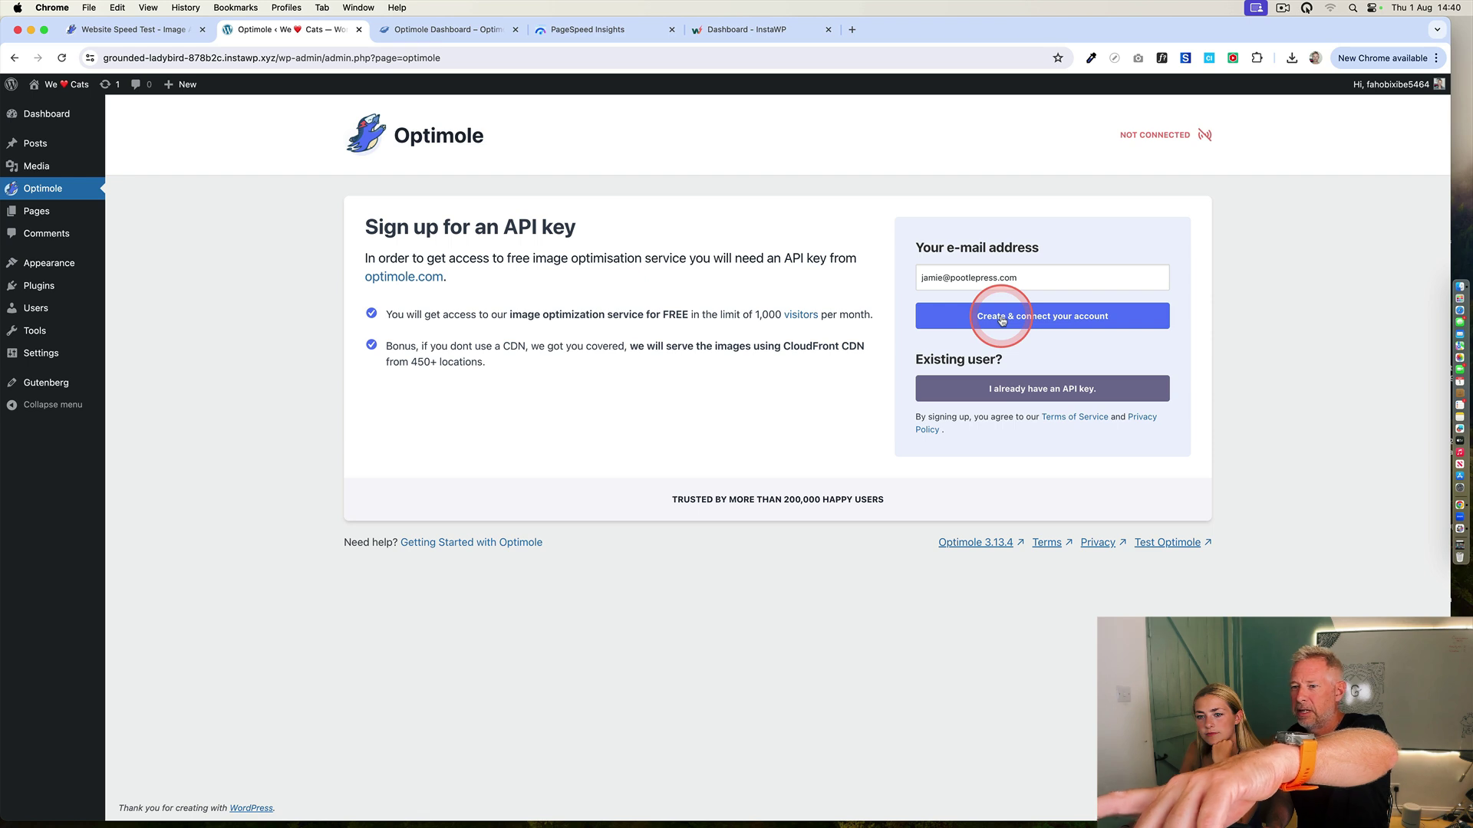
- Copy the account's API key from the Optimole dashboard
{"action": "left_click", "coordinate": [423, 34]}
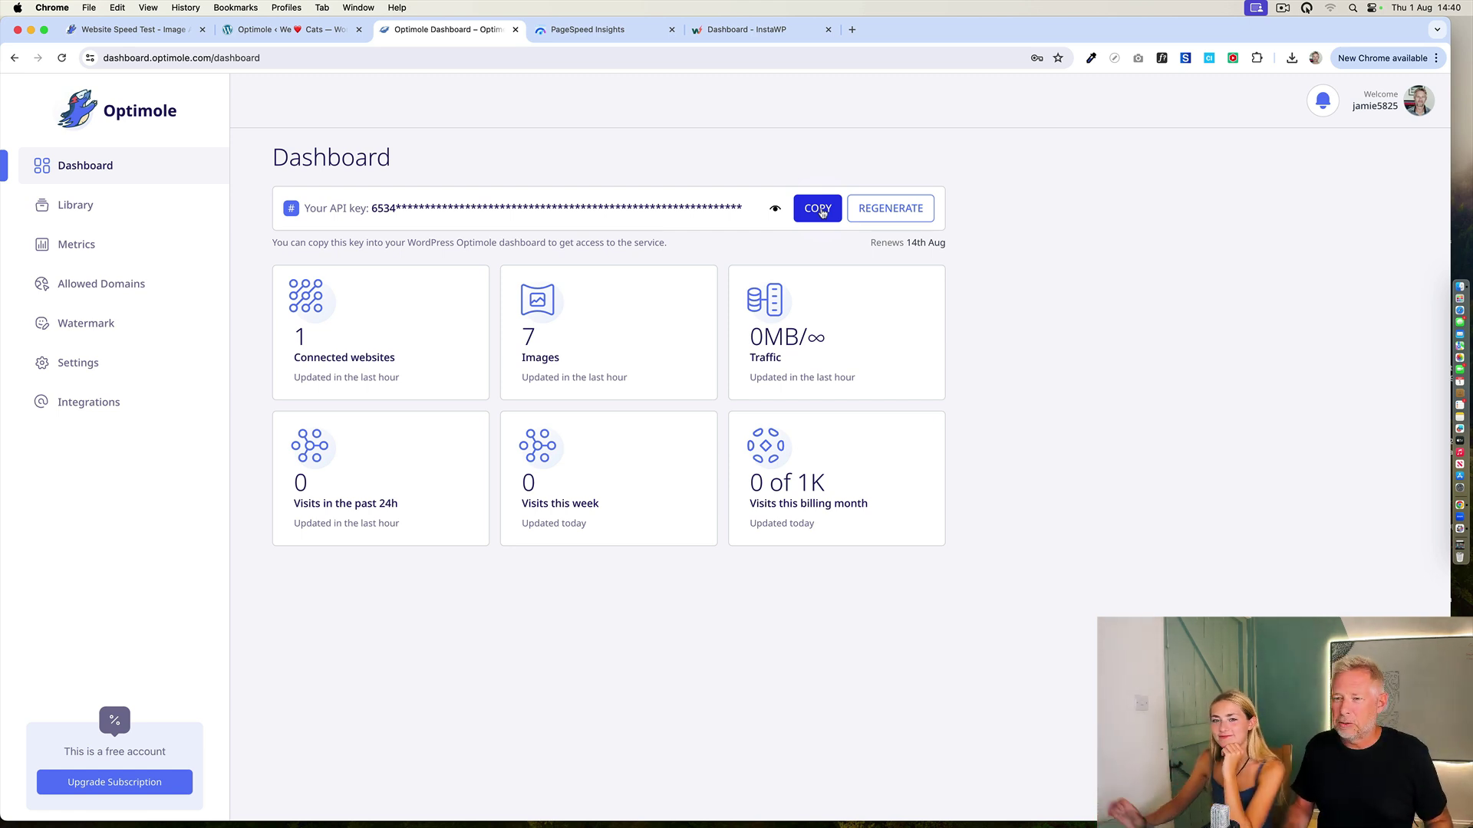
{"action": "left_click", "coordinate": [822, 212]}
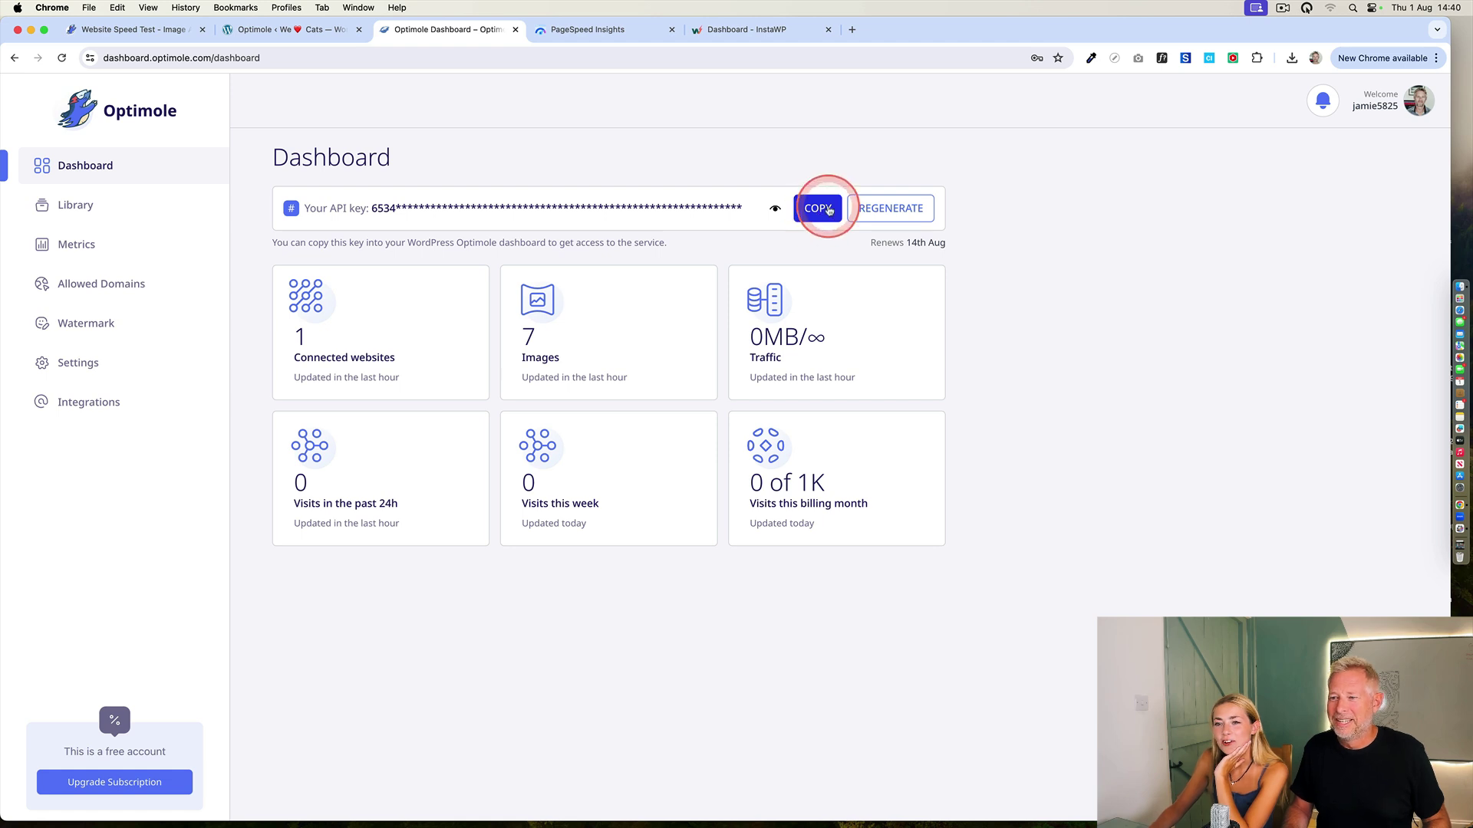
{"action": "left_click", "coordinate": [265, 36]}
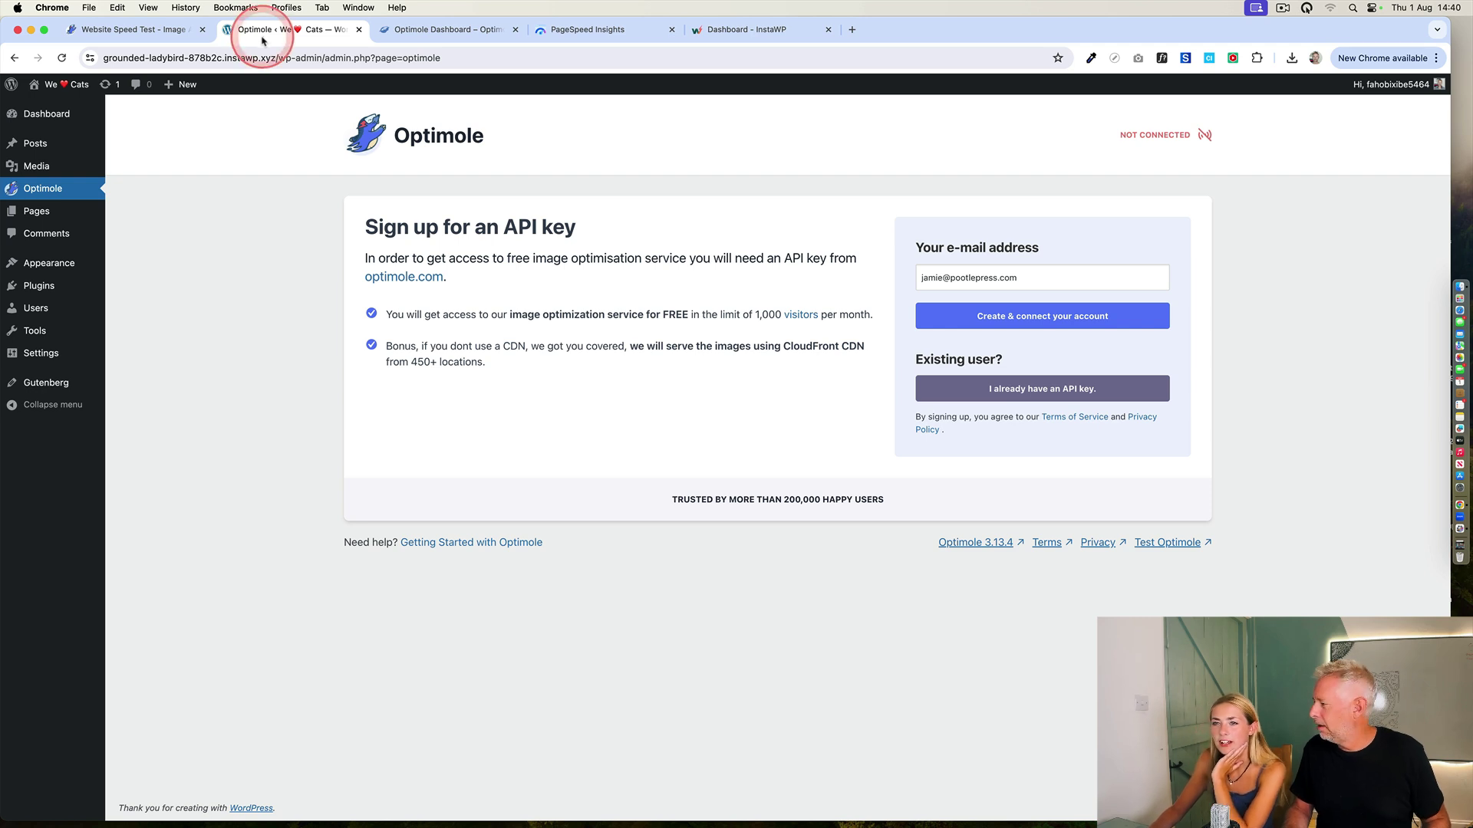
- Back in WordPress, choose 'I already have an API key' and select the key field
{"action": "left_click", "coordinate": [150, 33]}
{"action": "left_click", "coordinate": [287, 35]}
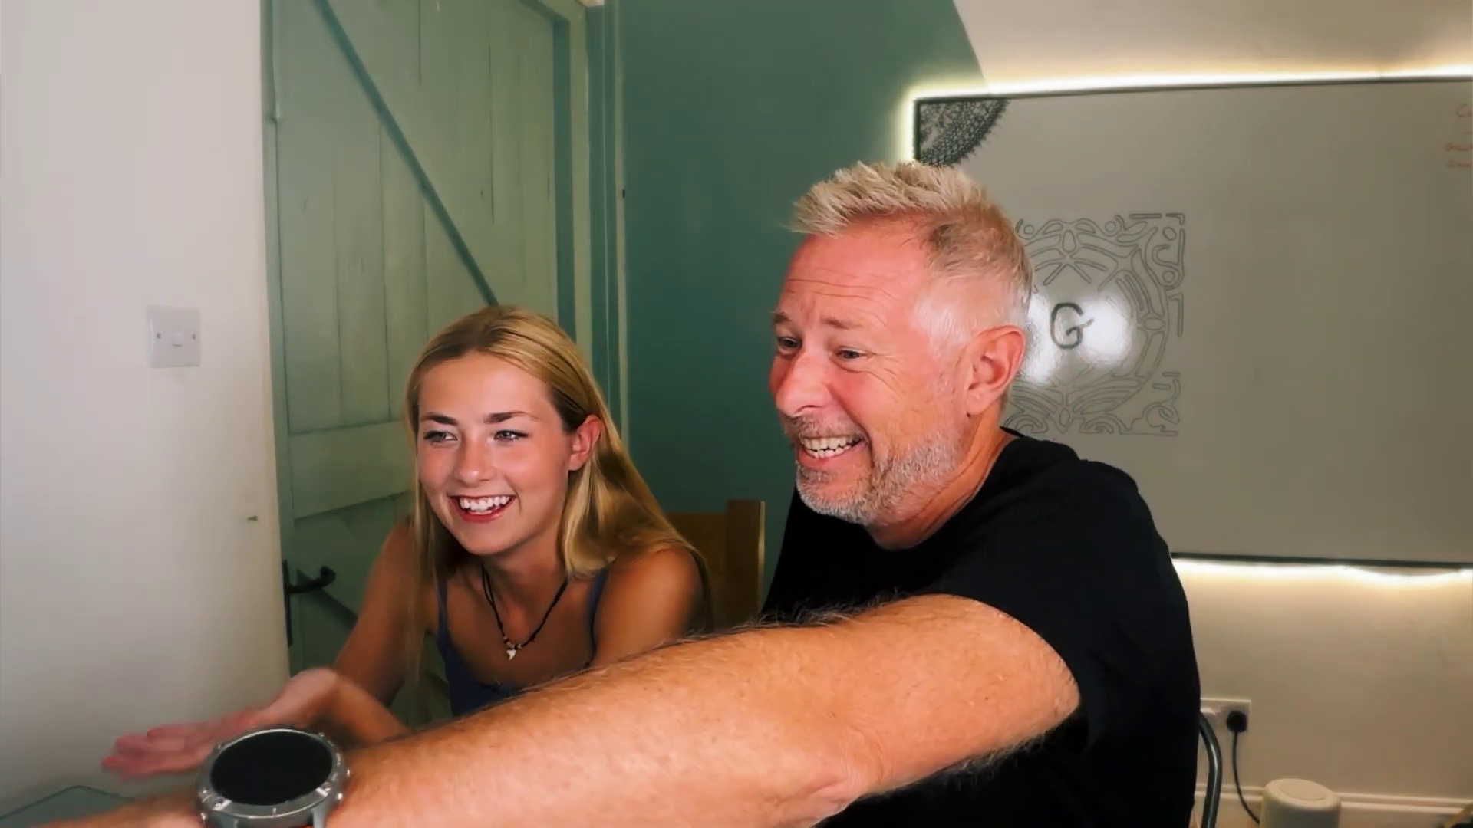
{"action": "left_click", "coordinate": [1081, 389]}
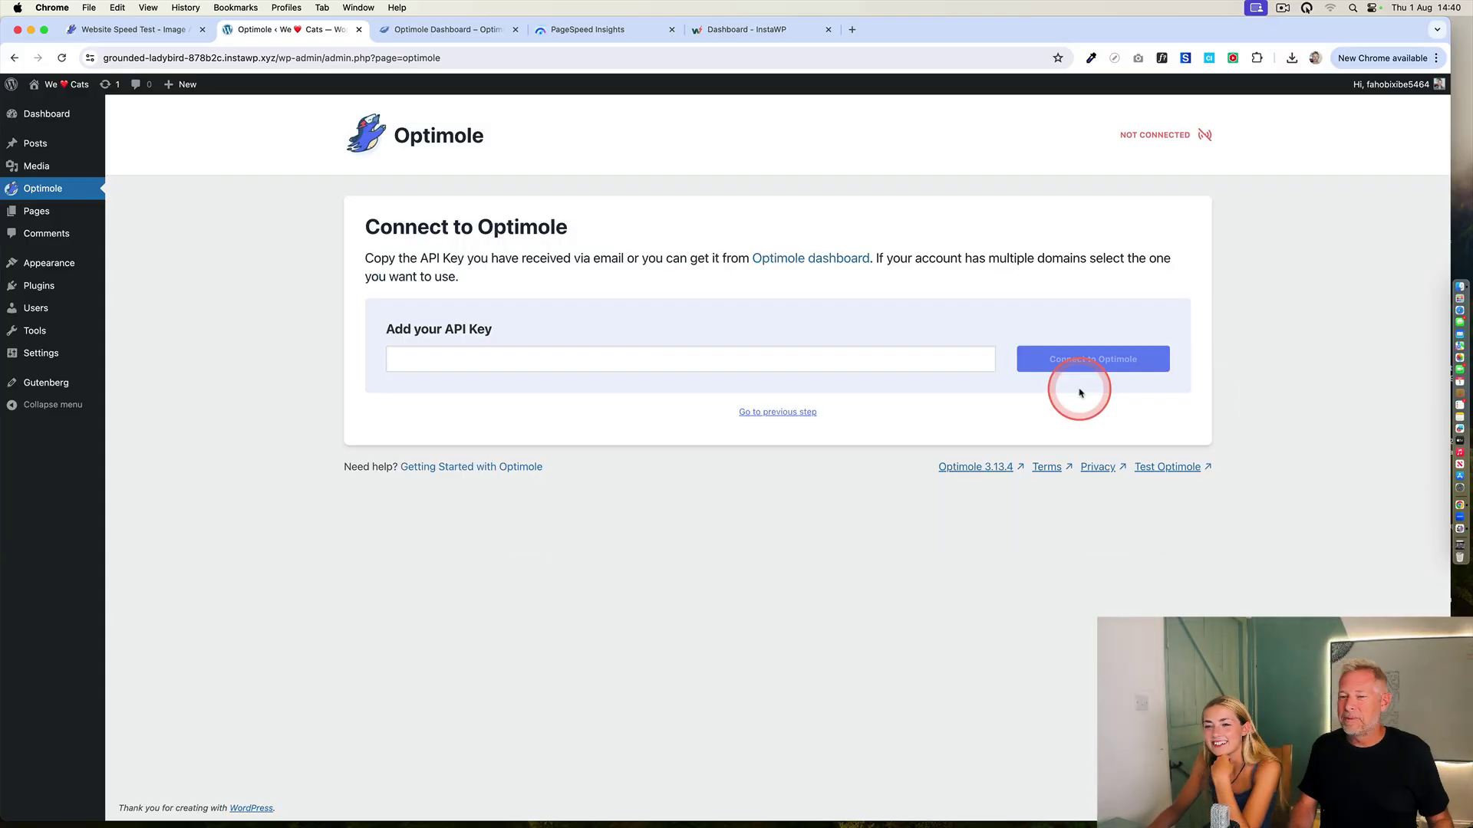
{"action": "left_click", "coordinate": [801, 345]}
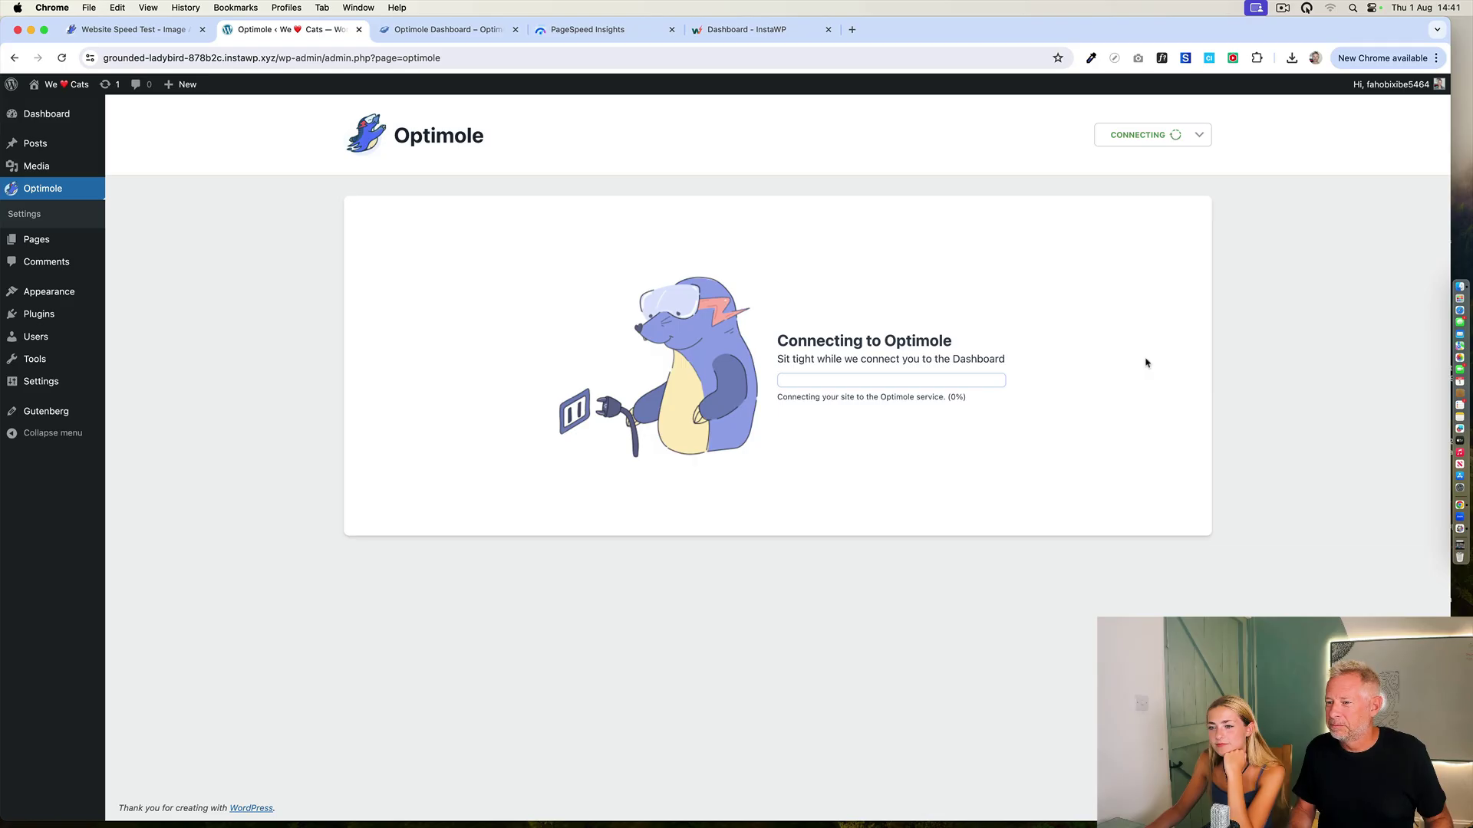
- Connect Optimole with the pasted API key, so it reports 14 images optimized and 20.54MB saved
{"action": "left_click", "coordinate": [992, 374]}
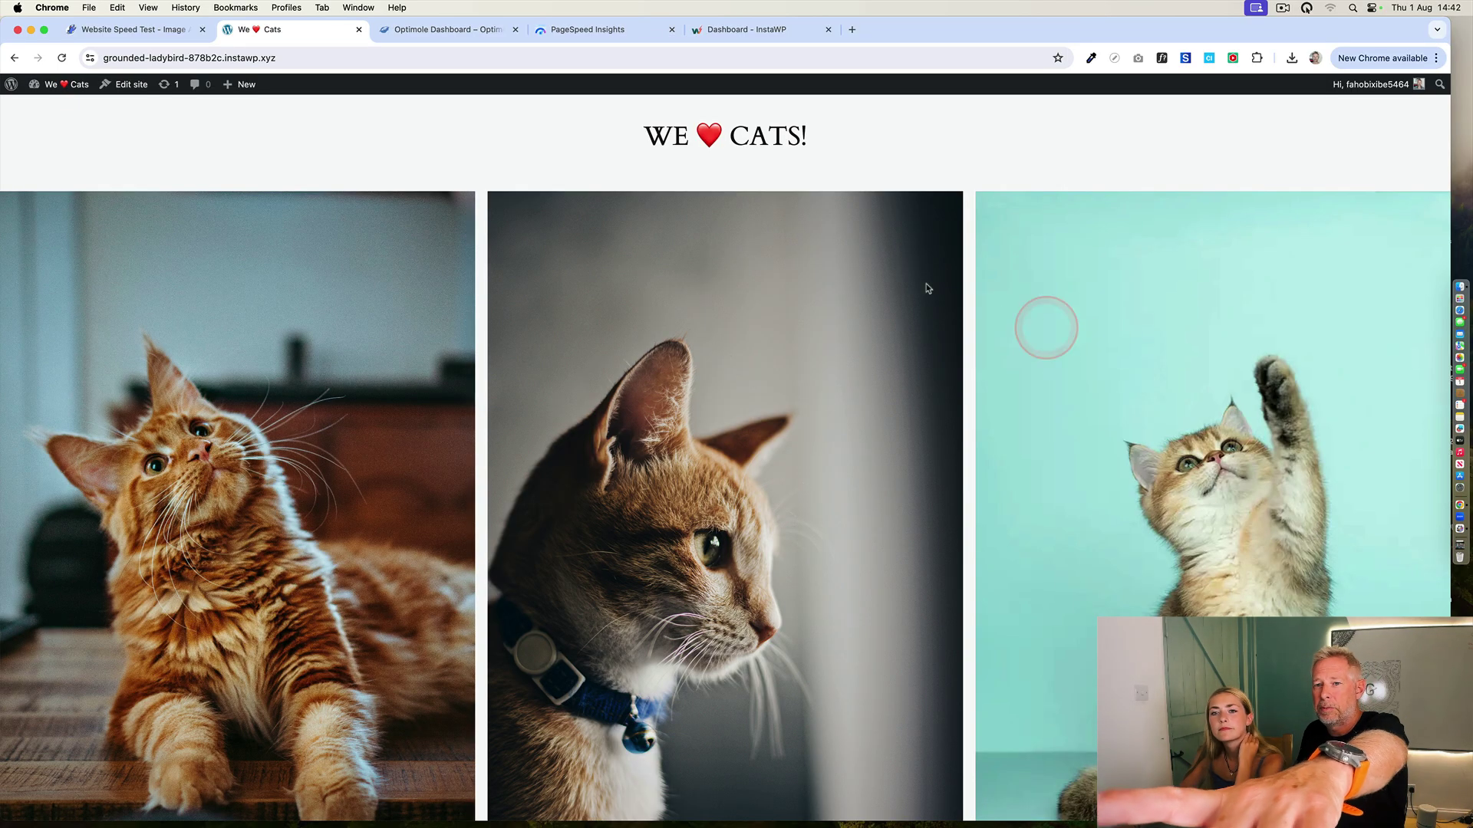
{"action": "left_click", "coordinate": [290, 50]}
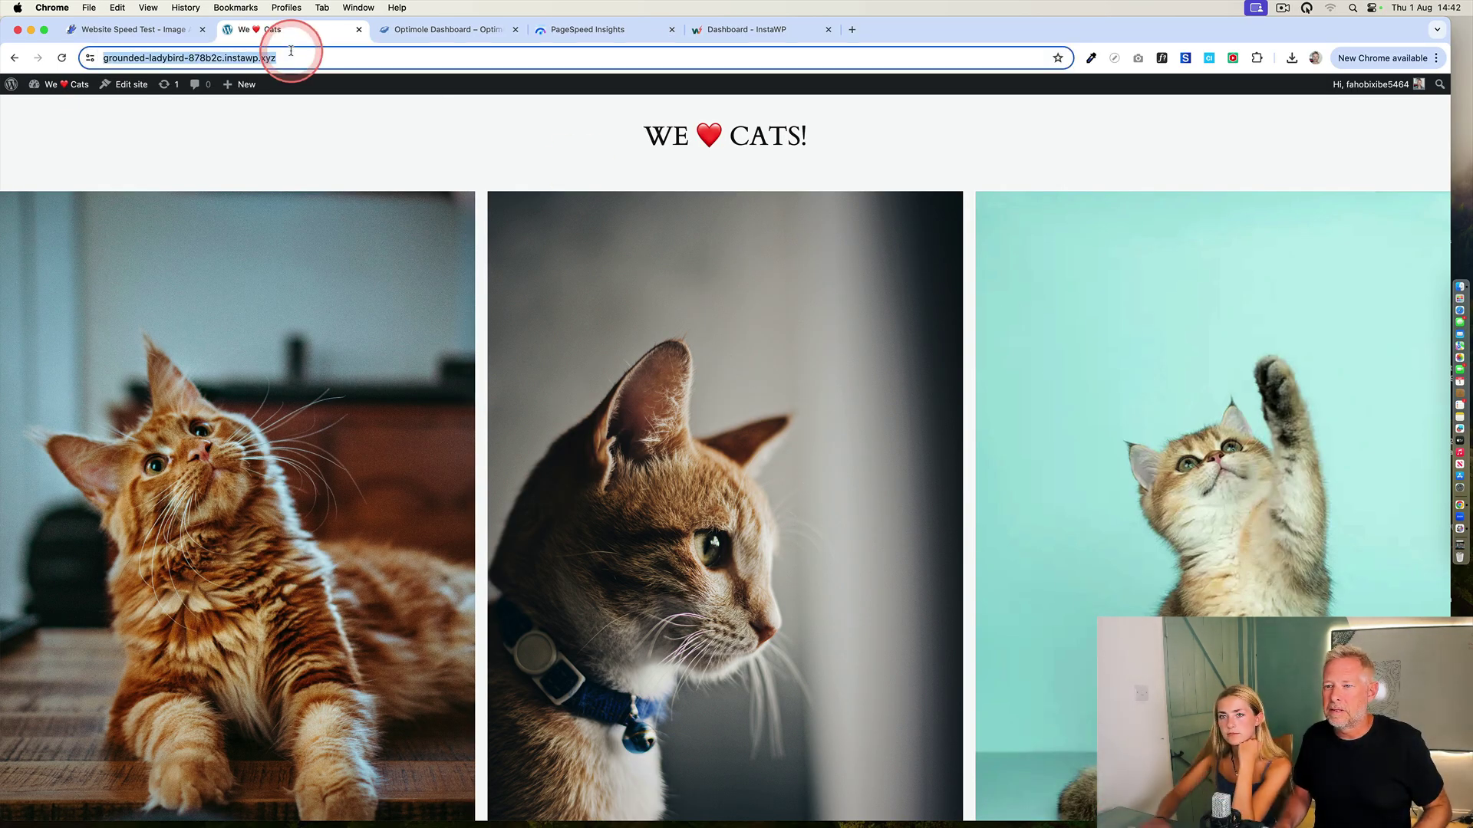
{"action": "left_click", "coordinate": [609, 32]}
{"action": "left_click", "coordinate": [551, 144]}
{"action": "key", "text": "super+v"}
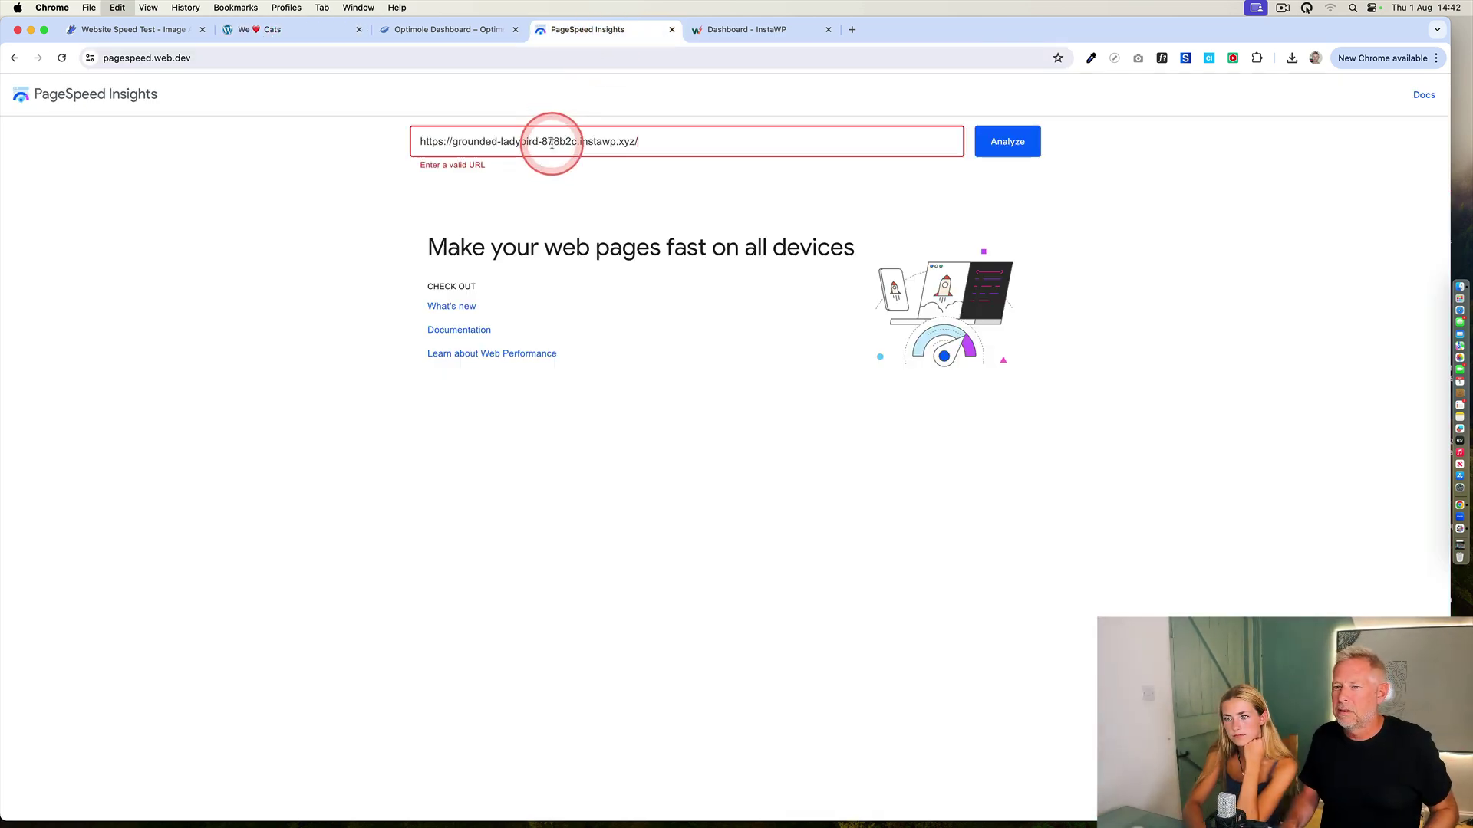
{"action": "key", "text": "Return"}
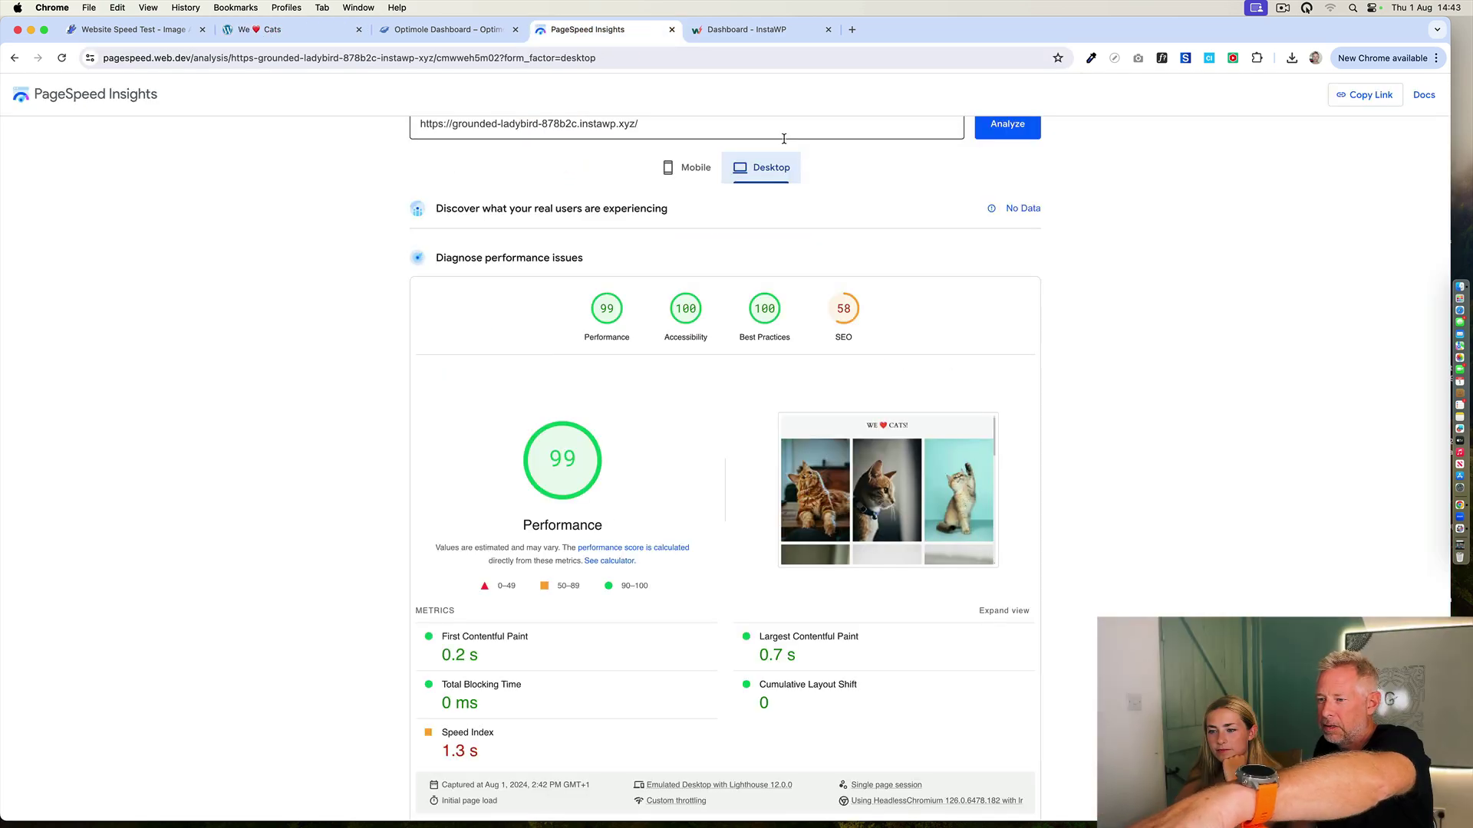